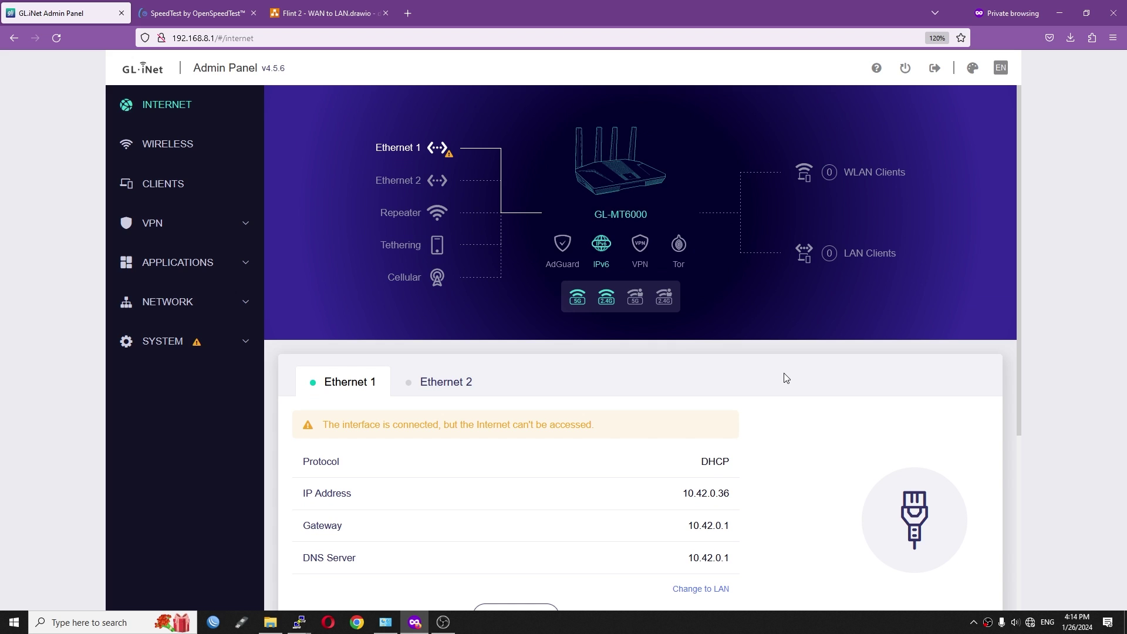
Highlight the router's WAN IP address 10.42.0.36 on the Ethernet 1 entry.
scroll(786, 378, "down", 1)
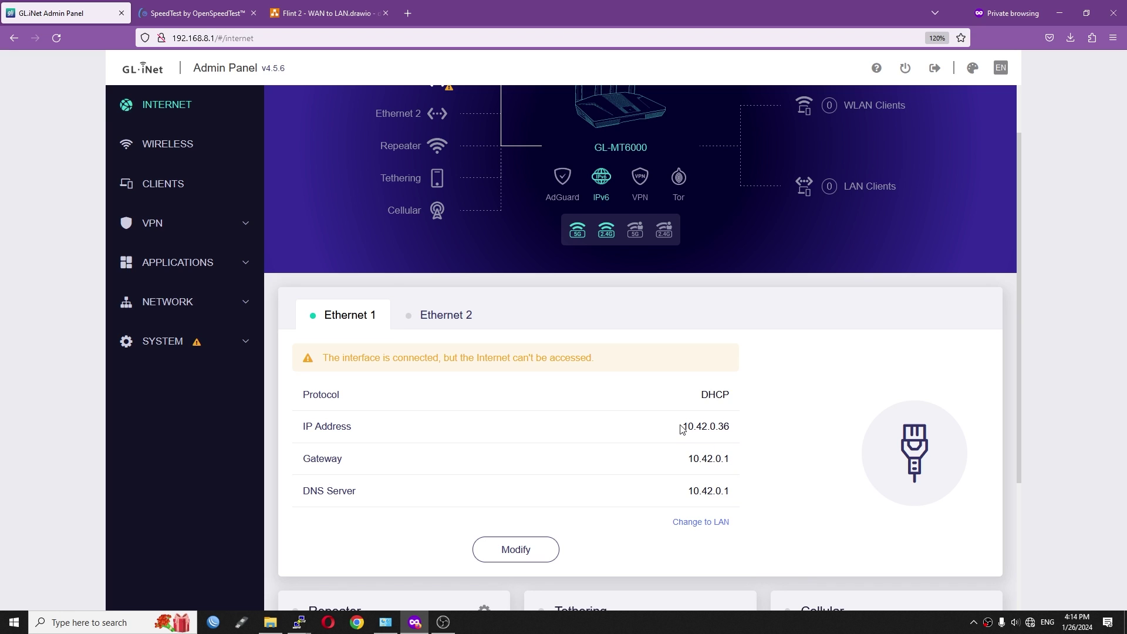
left_click_drag(681, 429, 736, 433)
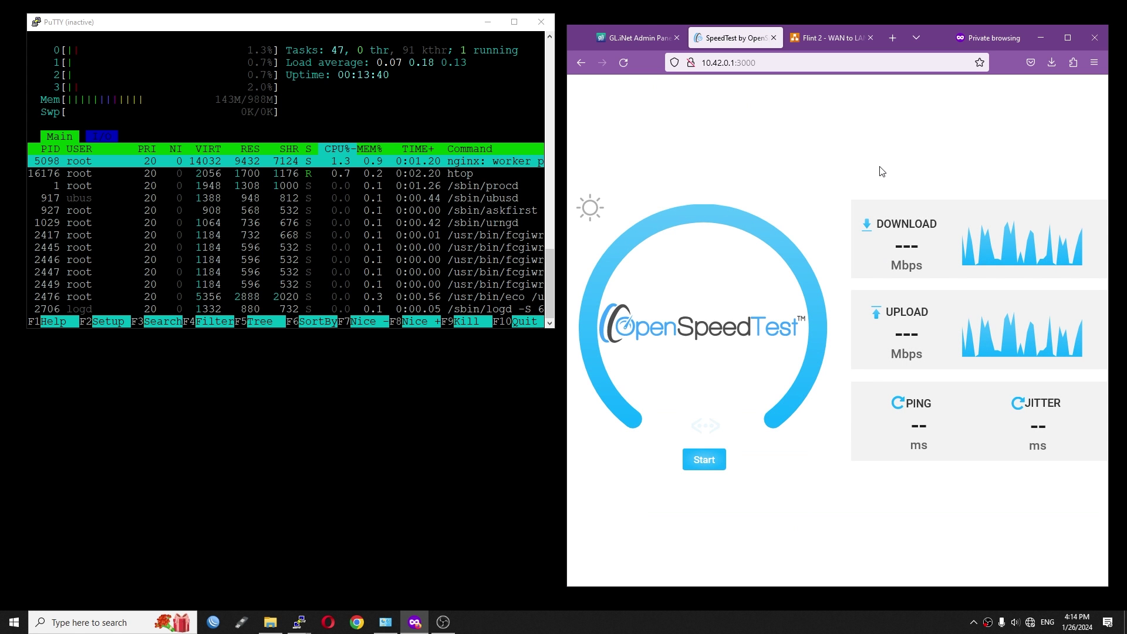
Run the WAN-to-LAN speed test (2056.6 Mbps down, 1989.7 Mbps up), then reload and start another run.
right_click(150, 31)
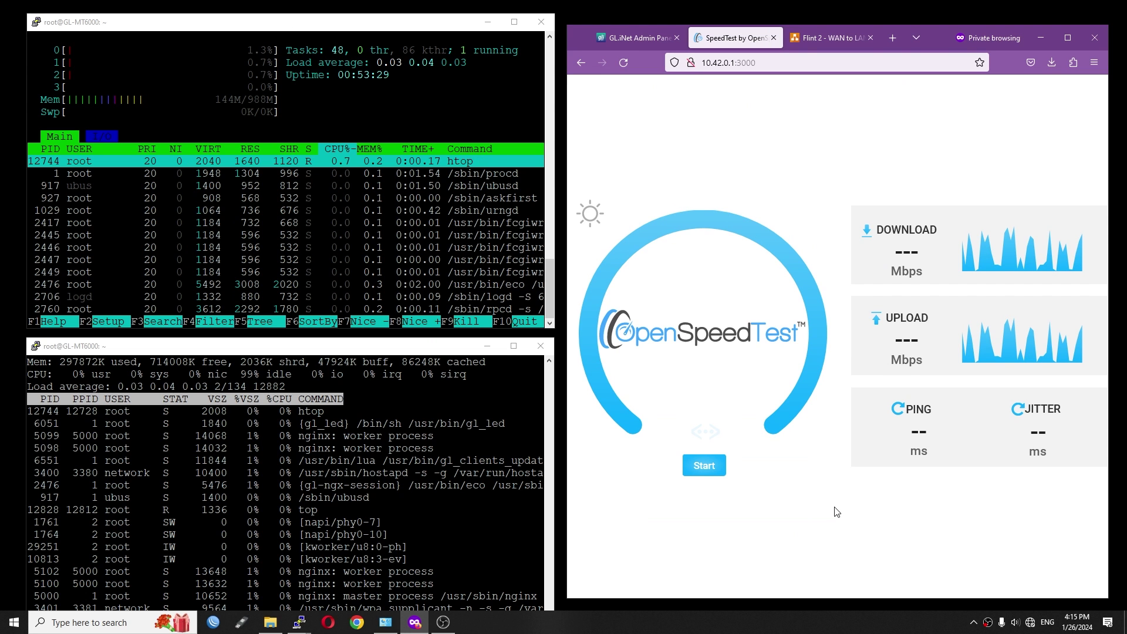
left_click(704, 465)
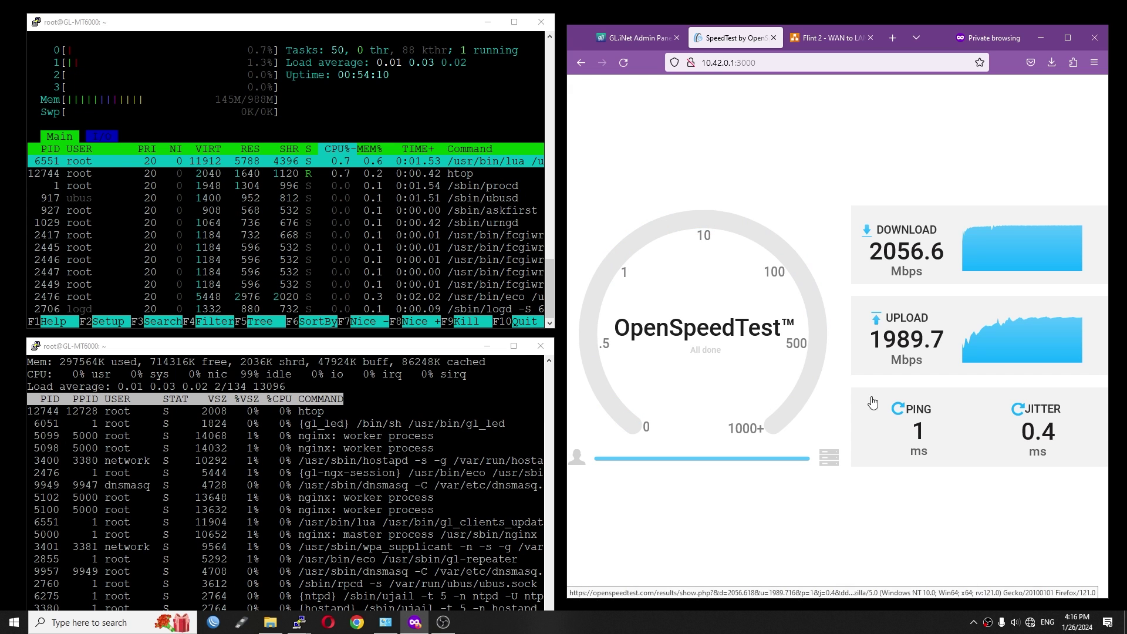
left_click(624, 62)
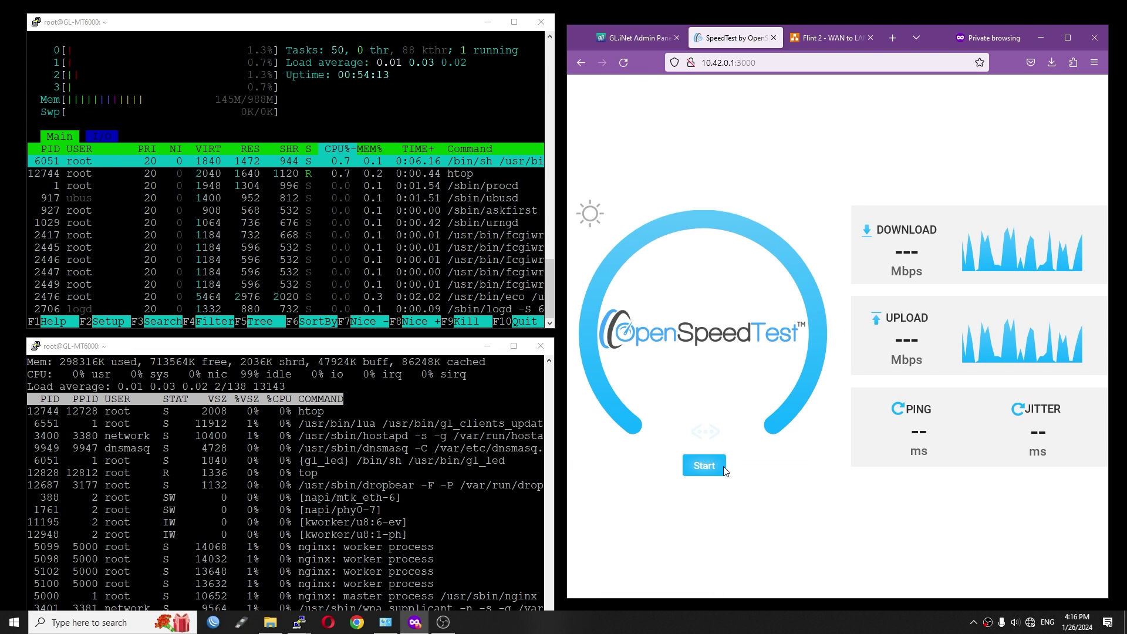
left_click(709, 468)
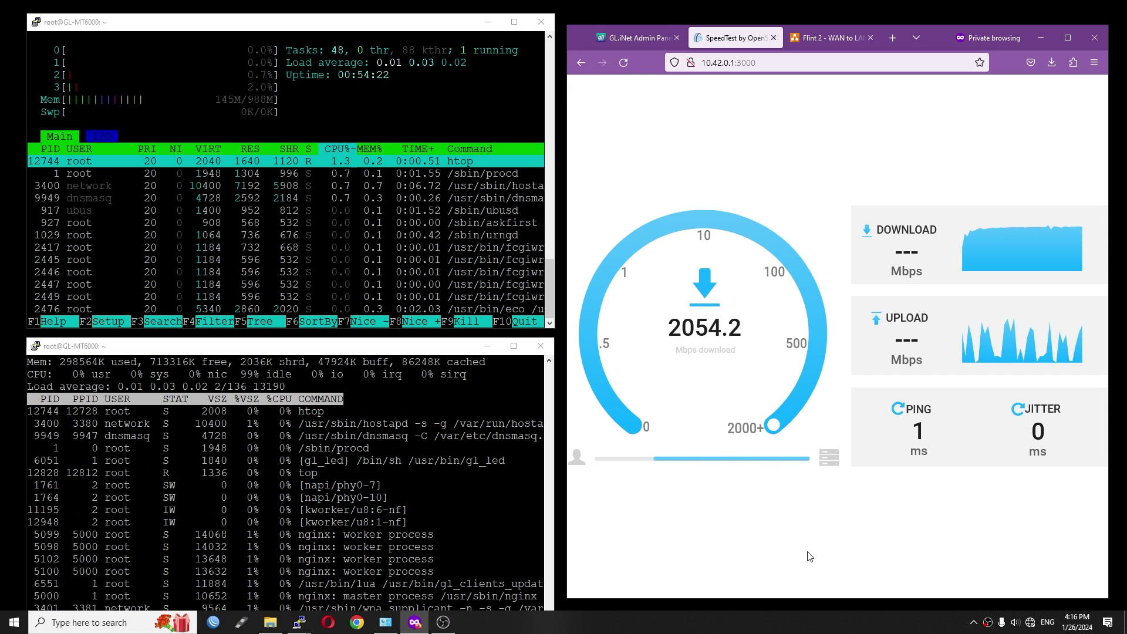
Watch the Ethernet adapter's throughput in Task Manager's Performance view, then minimize Task Manager.
right_click(680, 622)
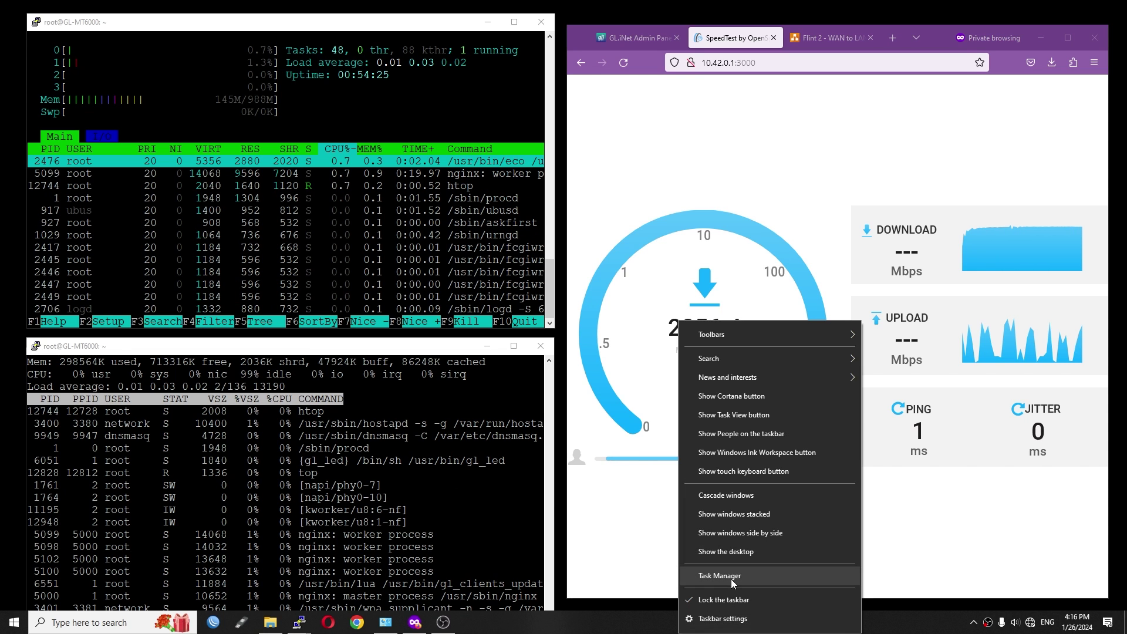
left_click(734, 579)
left_click(157, 112)
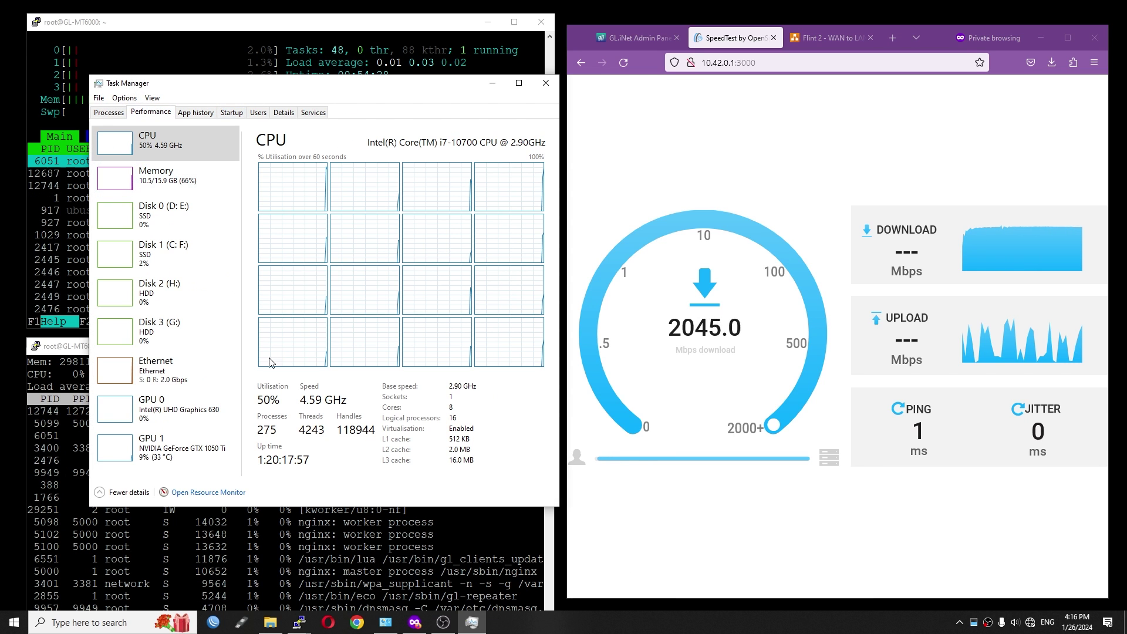
left_click(185, 383)
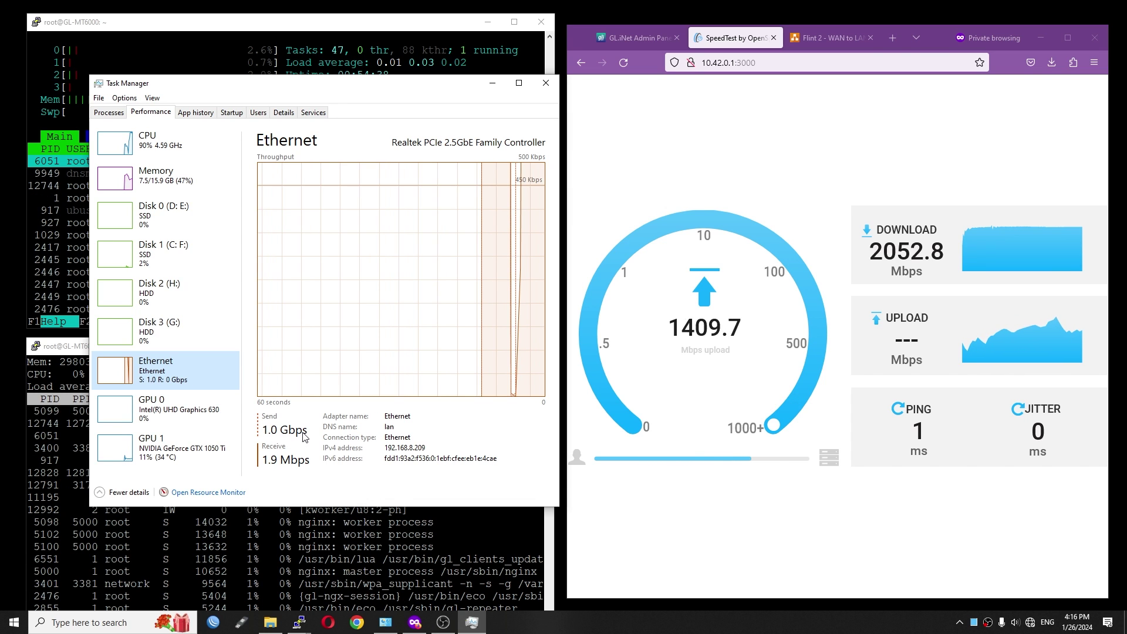
left_click(491, 86)
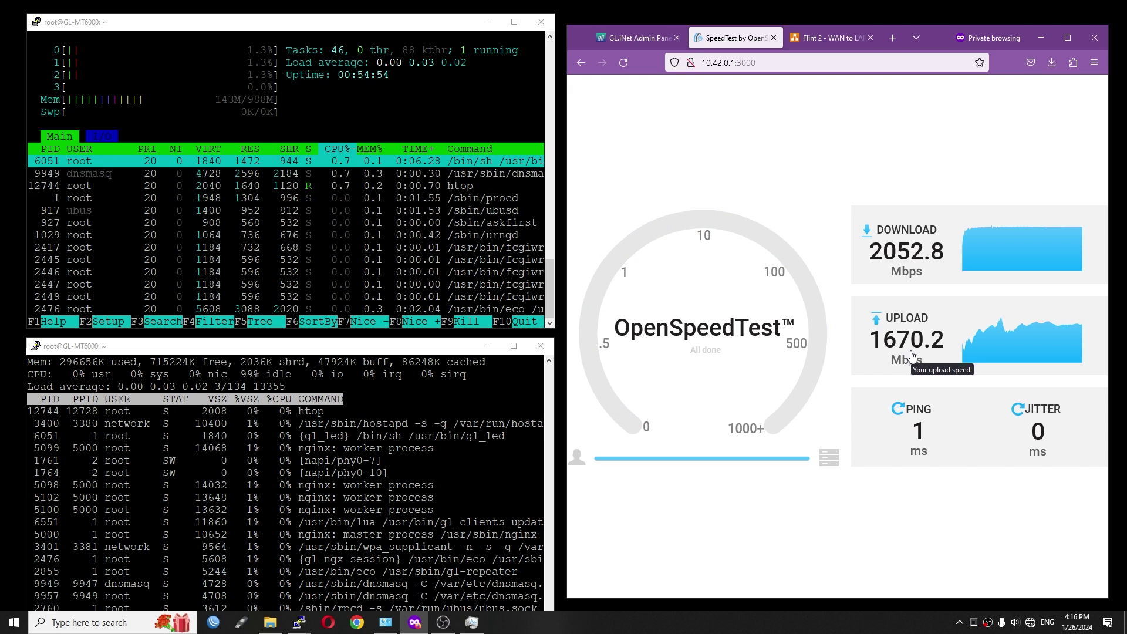
Reload OpenSpeedTest to start another speed test run.
left_click(624, 63)
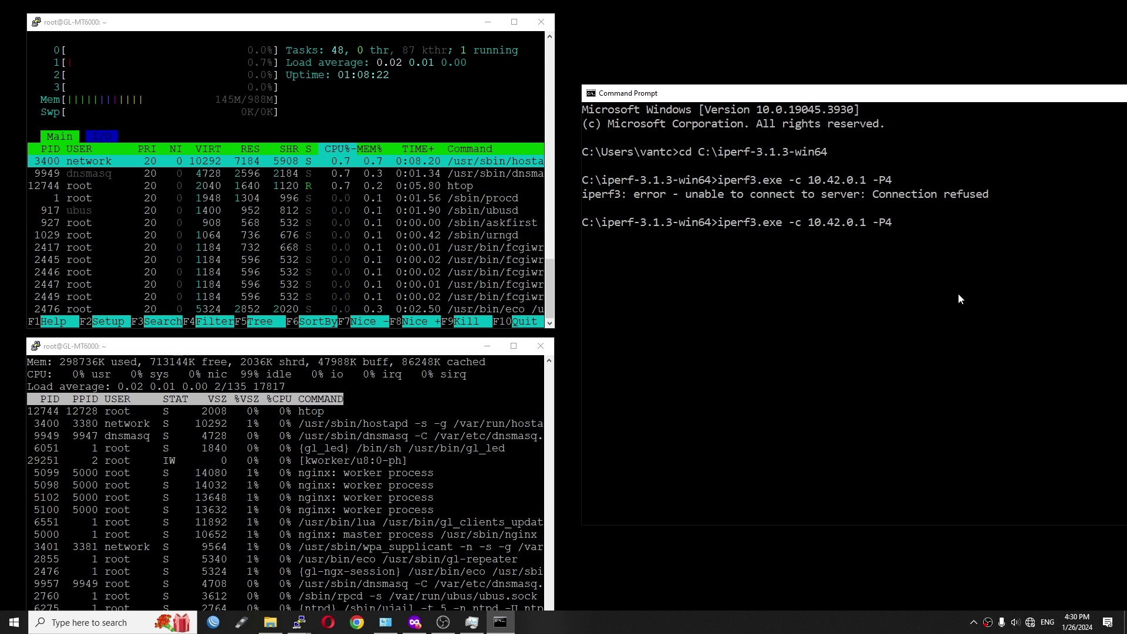
Run iperf3 -P4 to 10.42.0.1 (2.36 Gbits/sec), then repeat it reversed with -R (1.99 Gbits/sec).
key("Return")
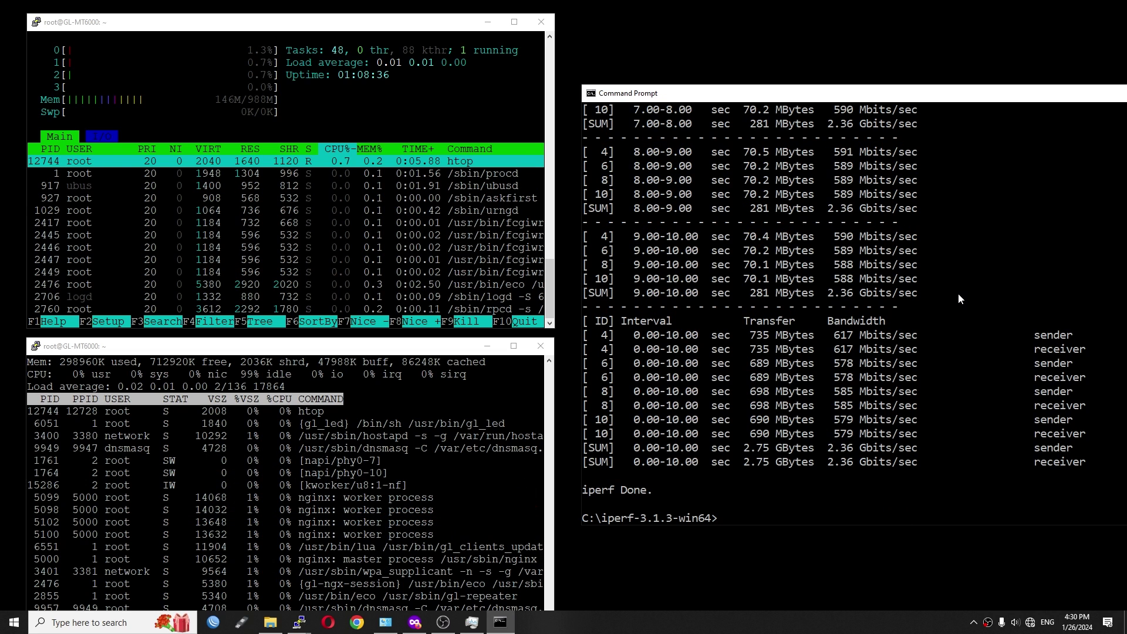
key("Up")
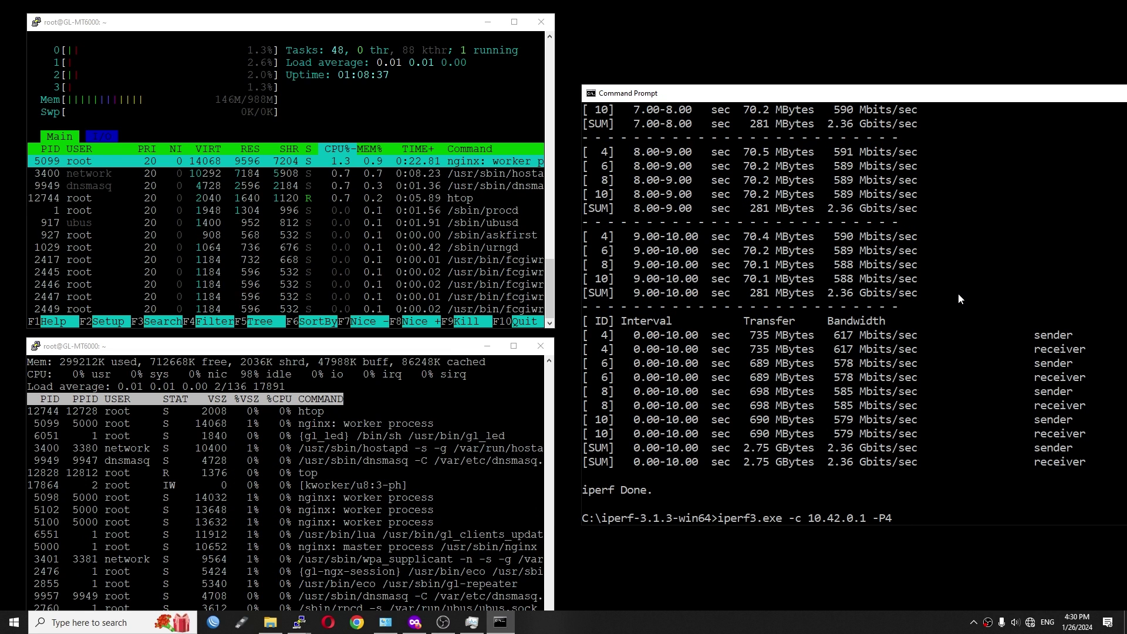
type("-R")
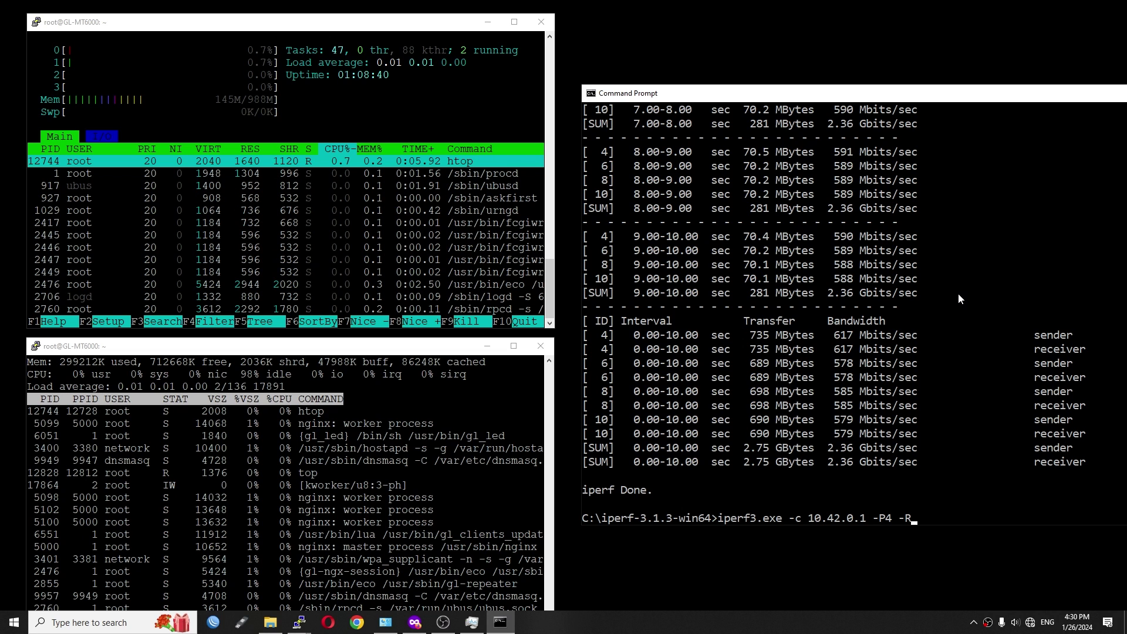
key("Return")
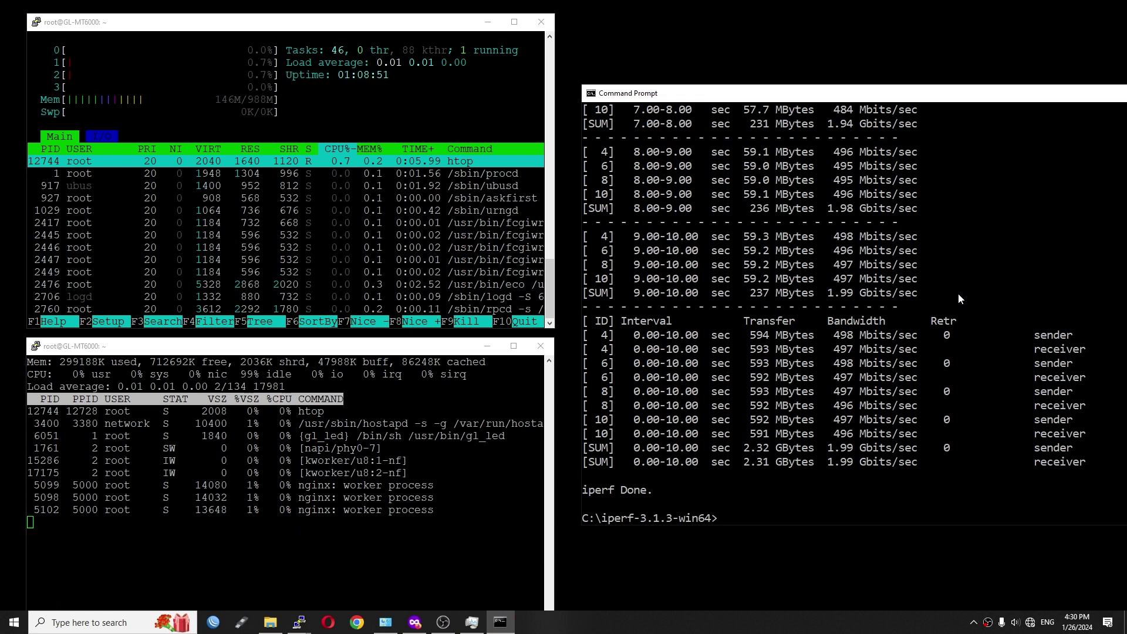
Run single-stream iperf3 to 10.42.0.1 (1.96 Gbits/sec), then reversed with -R (about 1.92 Gbits/sec).
key("Up")
key("Return")
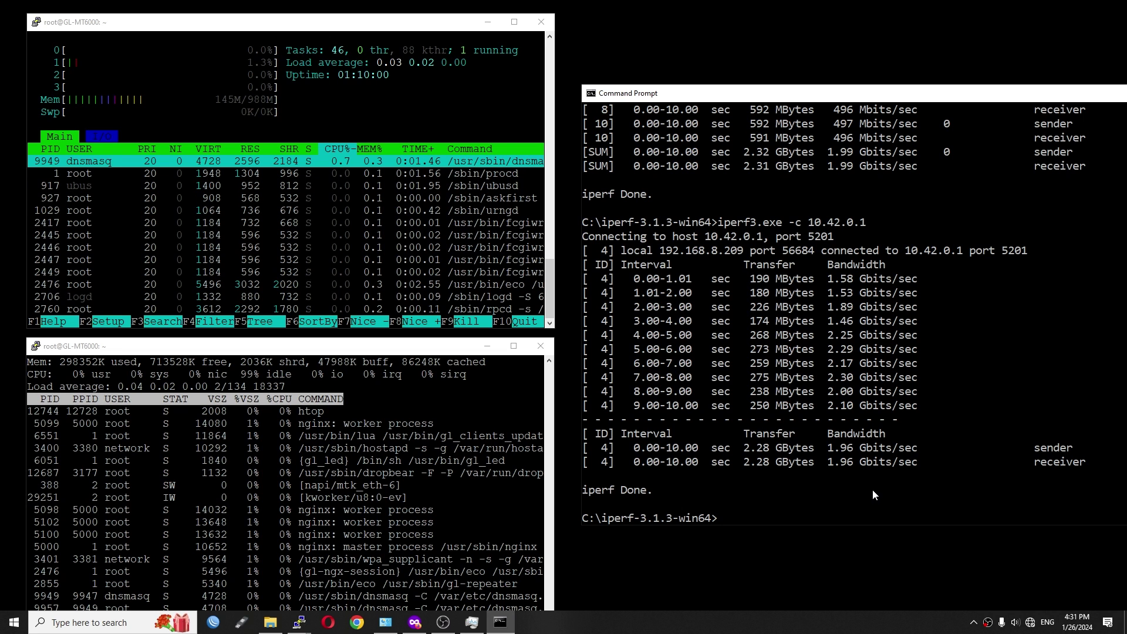
key("Up")
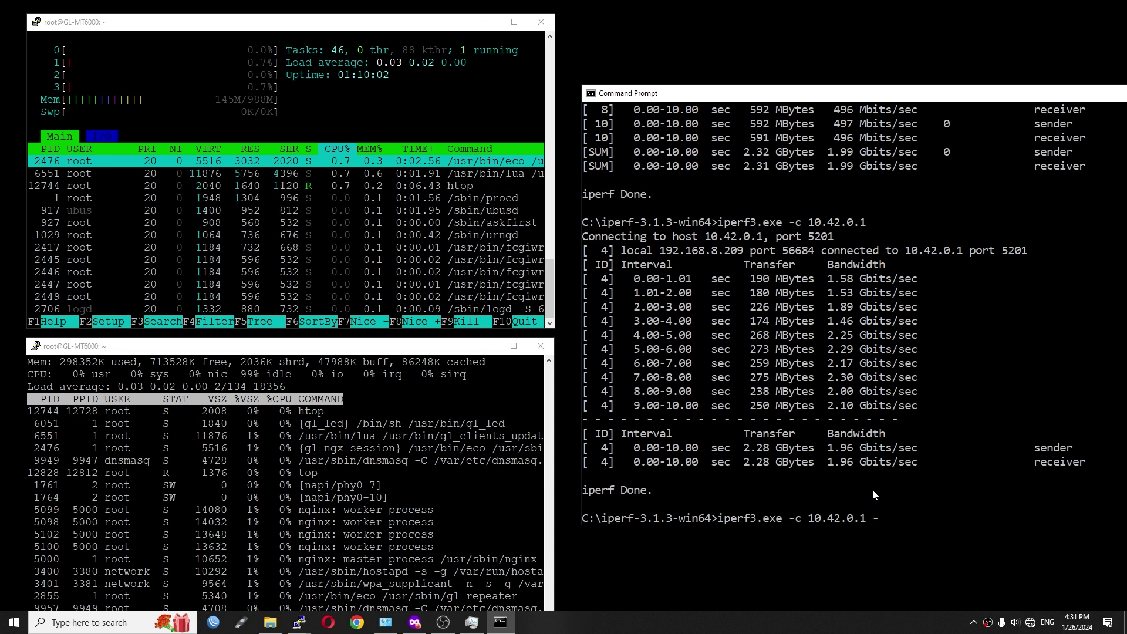
type("-R")
key("Return")
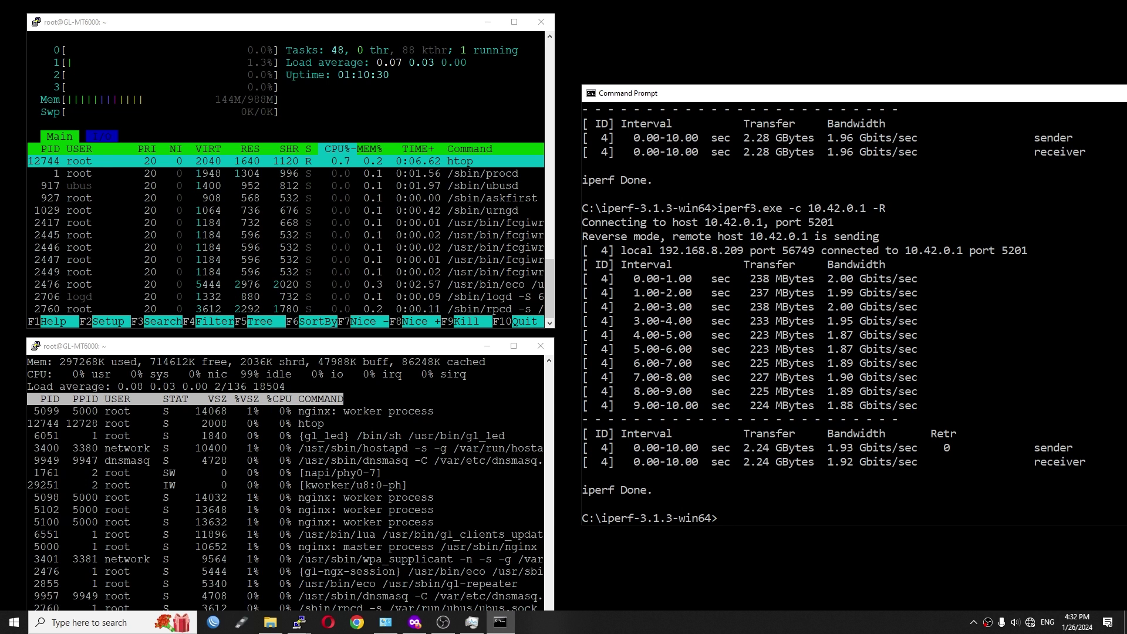
Switch off Network Acceleration under NETWORK in the router admin panel and apply it.
left_click(415, 622)
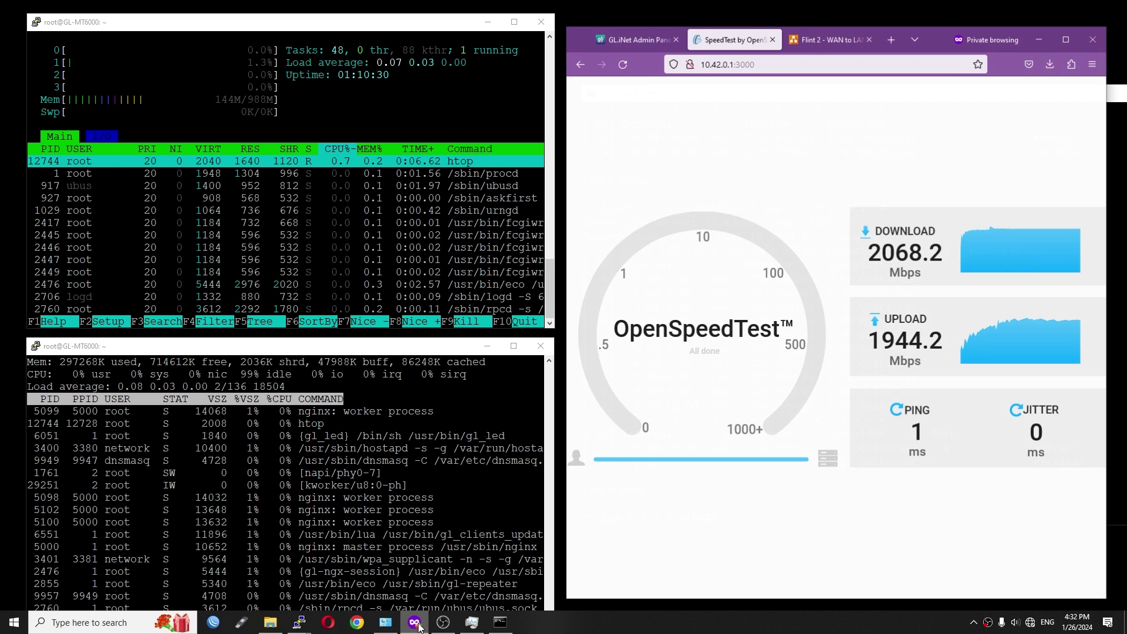
left_click(646, 44)
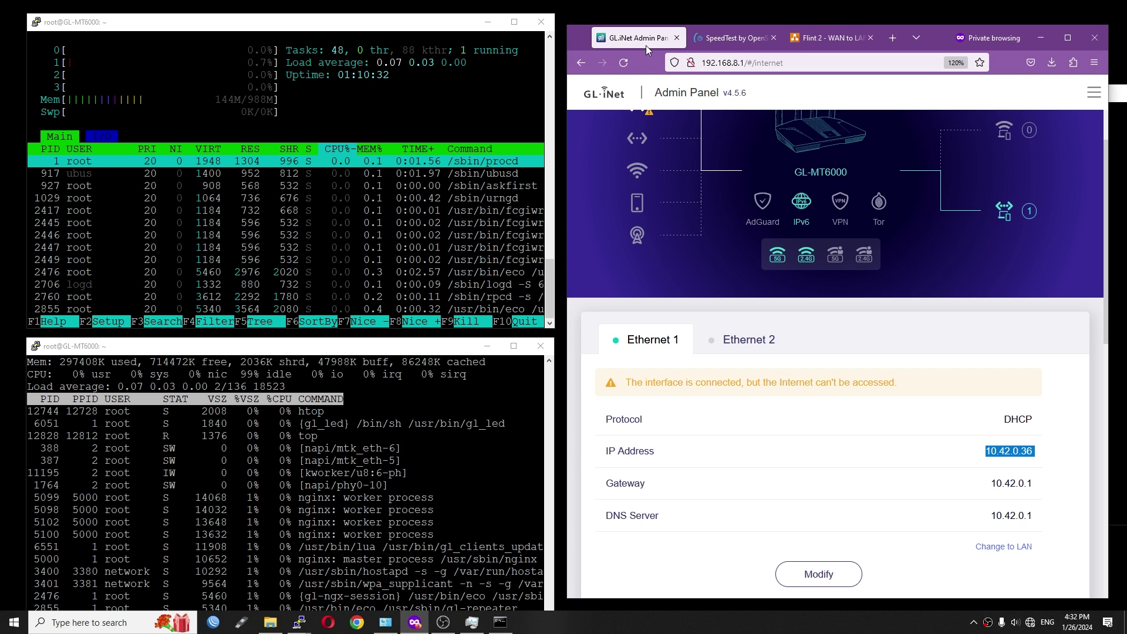
left_click(1066, 38)
left_click(193, 316)
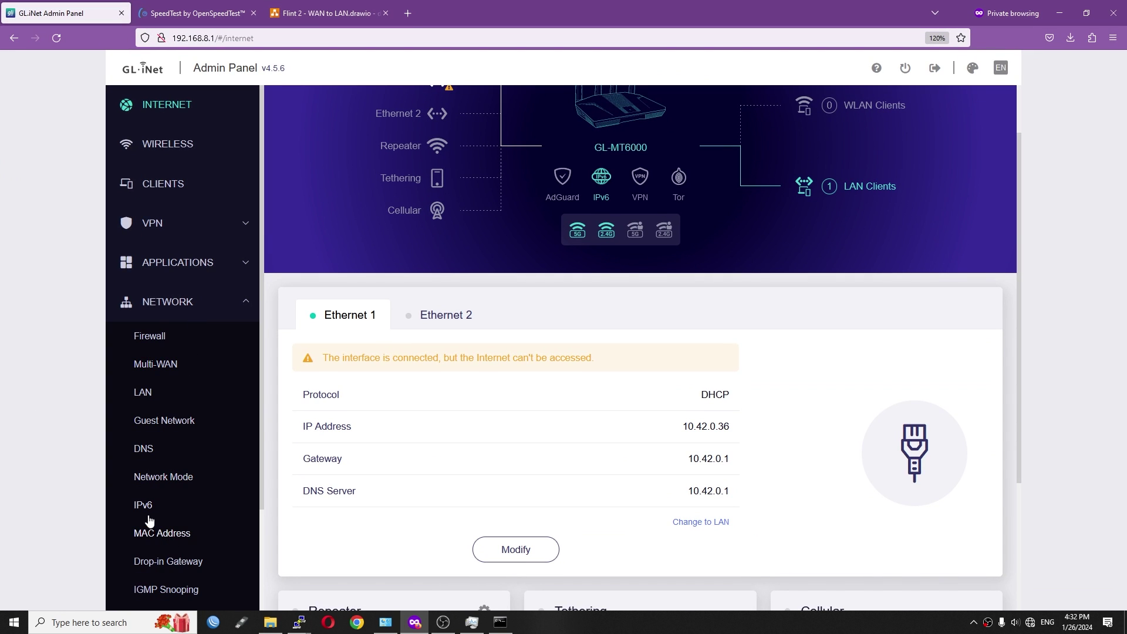
scroll(176, 581, "down", 2)
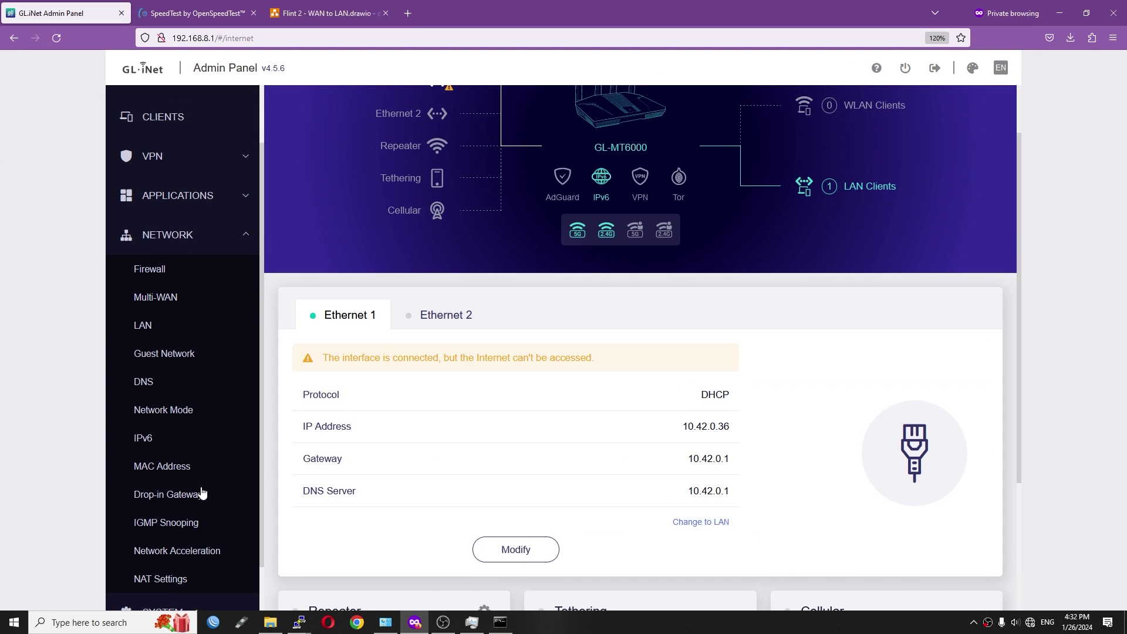
scroll(199, 500, "down", 2)
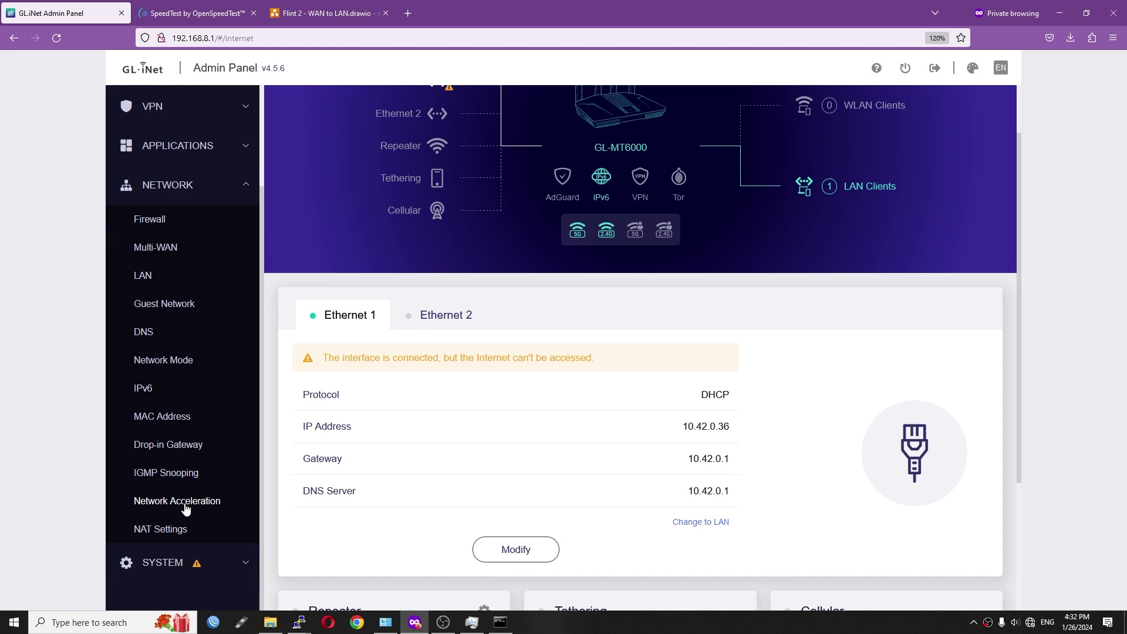
left_click(185, 505)
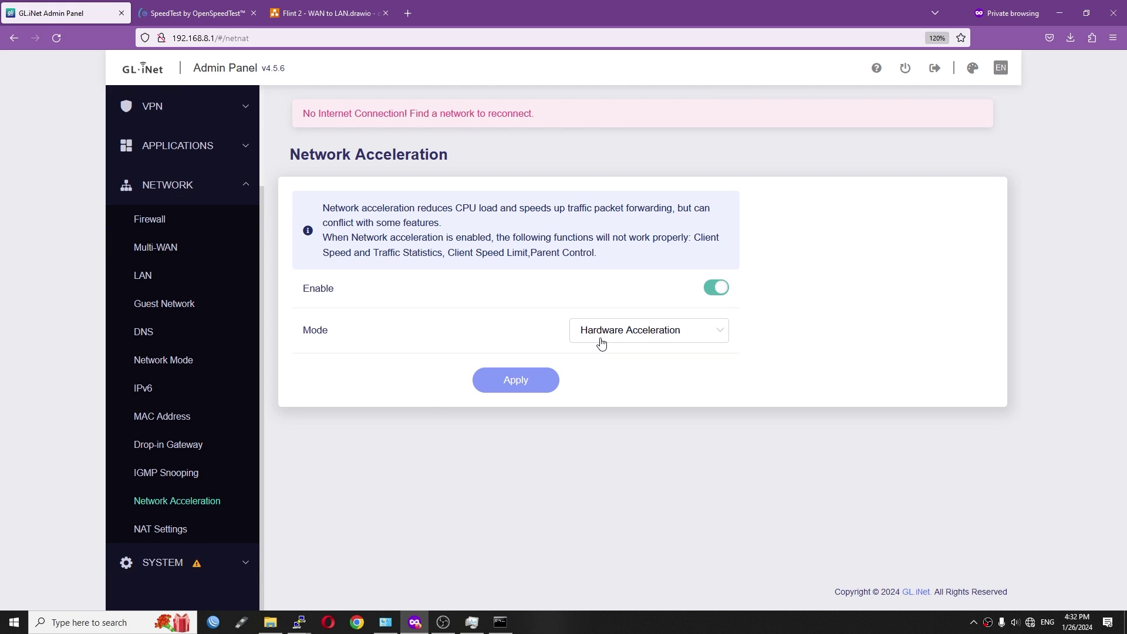
left_click(717, 288)
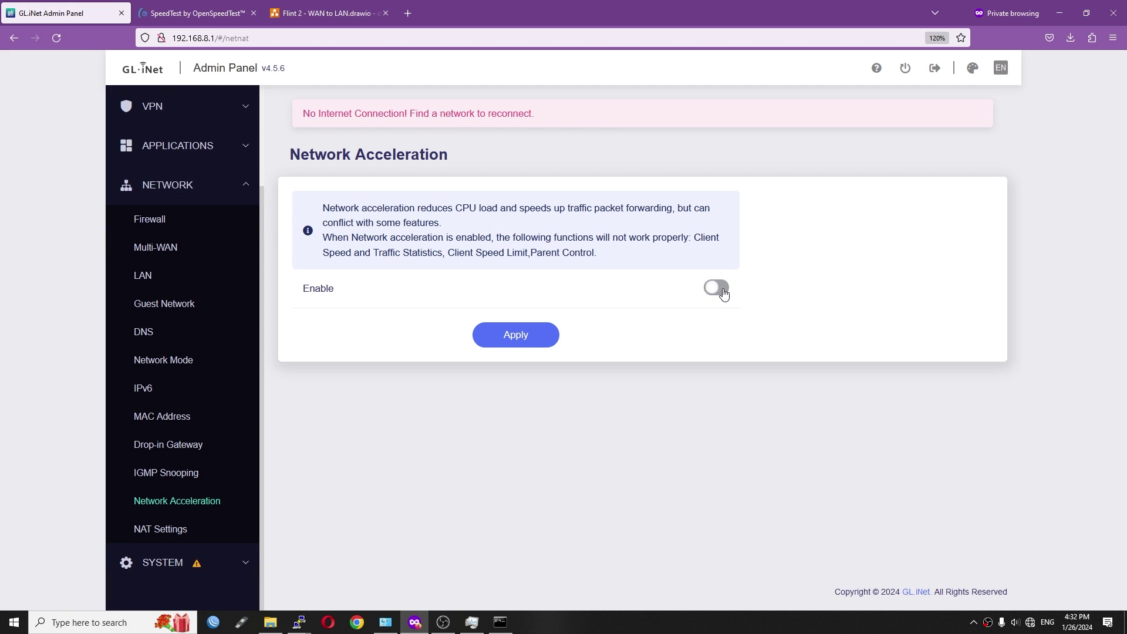
left_click(512, 339)
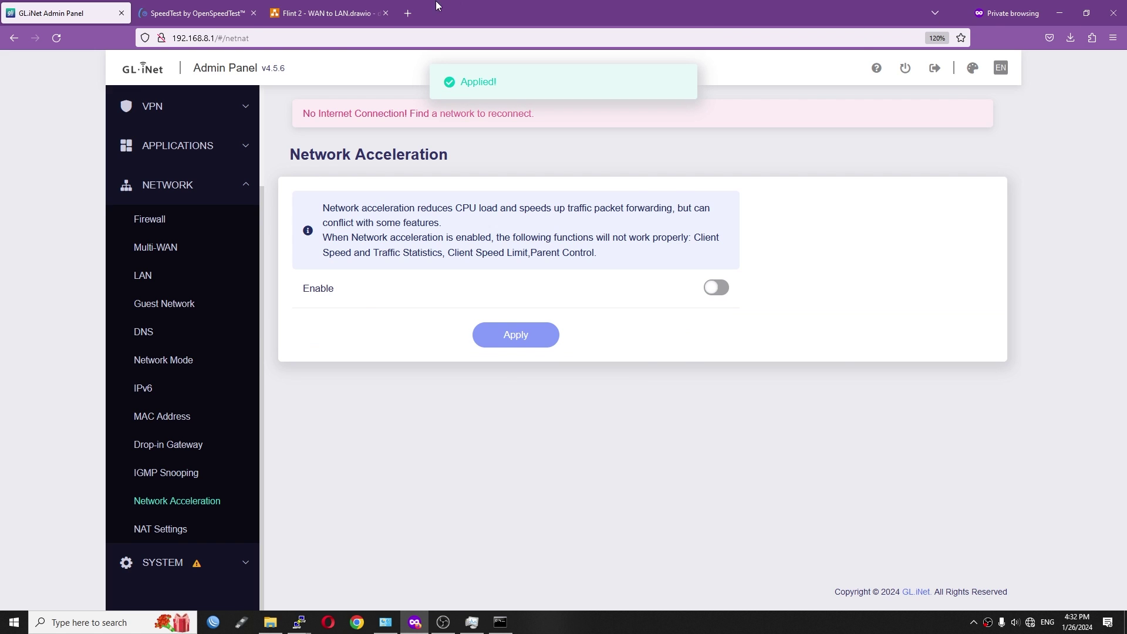
Rerun the speed test with acceleration off, reaching 1405.2 Mbps down and 1563.7 Mbps up.
left_click(198, 12)
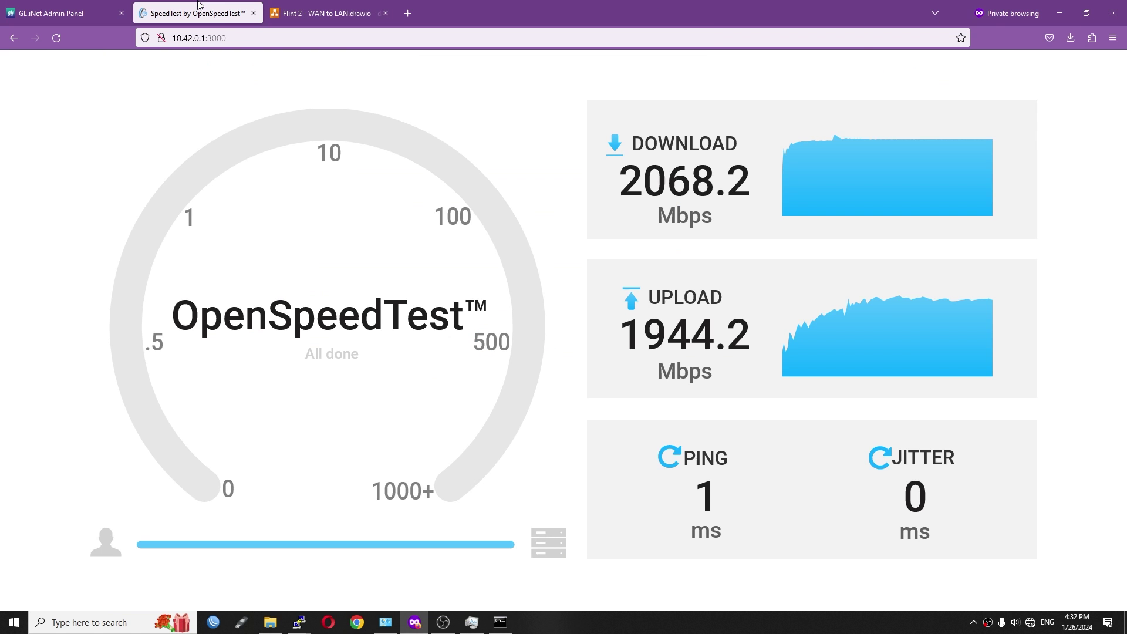
double_click(627, 12)
key("F5")
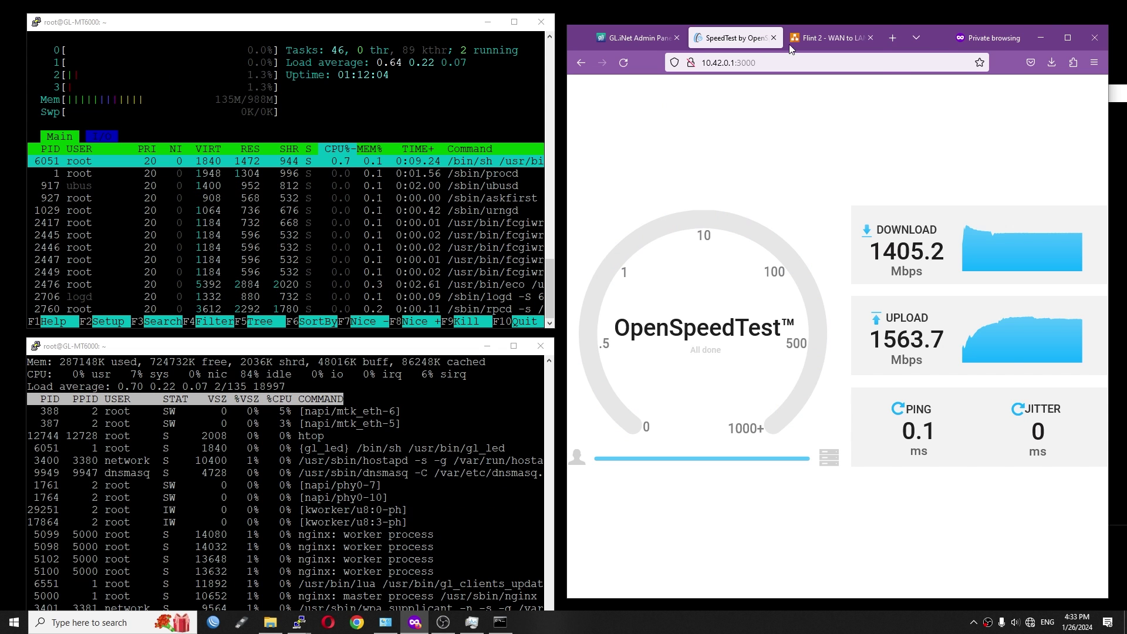
left_click(1041, 38)
Rerun the four-stream iperf3 test to 10.42.0.1 with acceleration off (1.88 Gbits/sec), then reversed with -R.
key("Up")
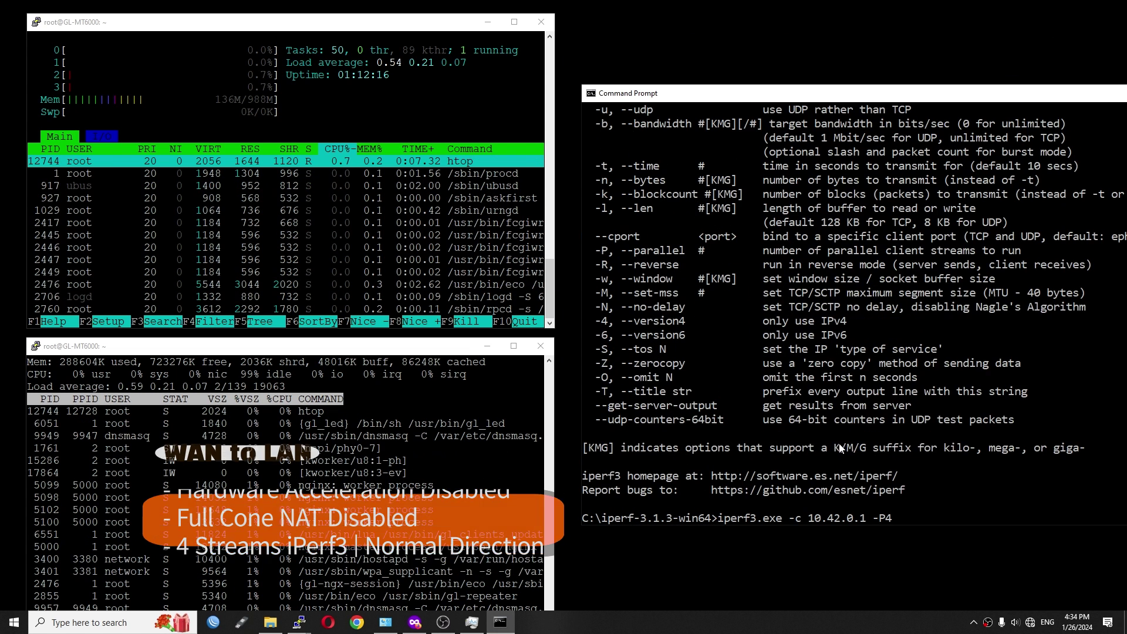
key("Return")
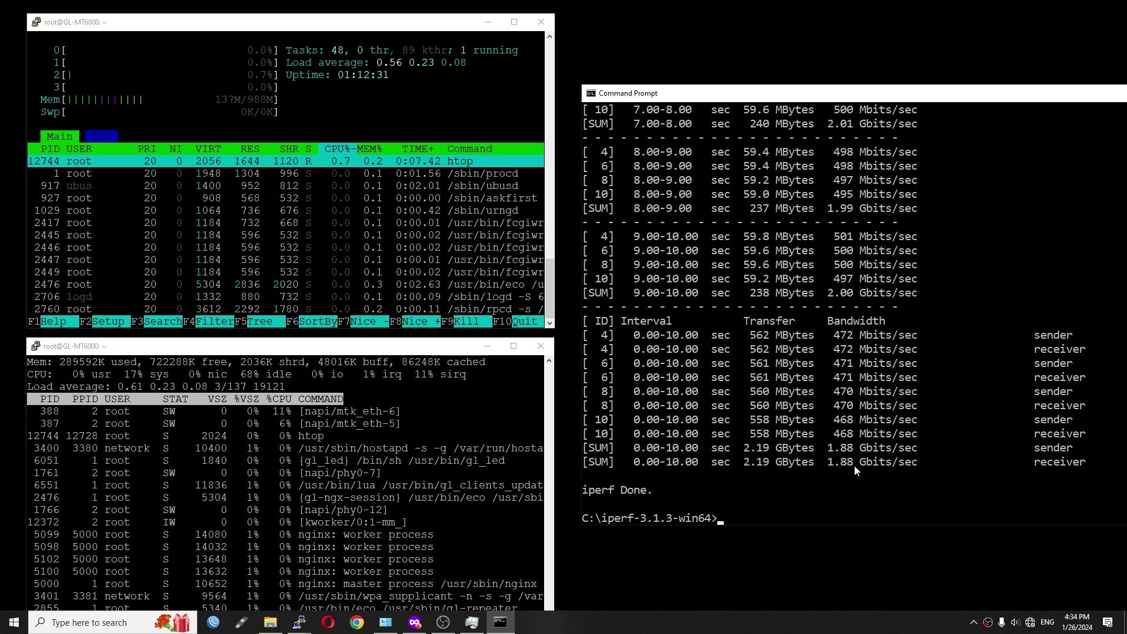
key("Up")
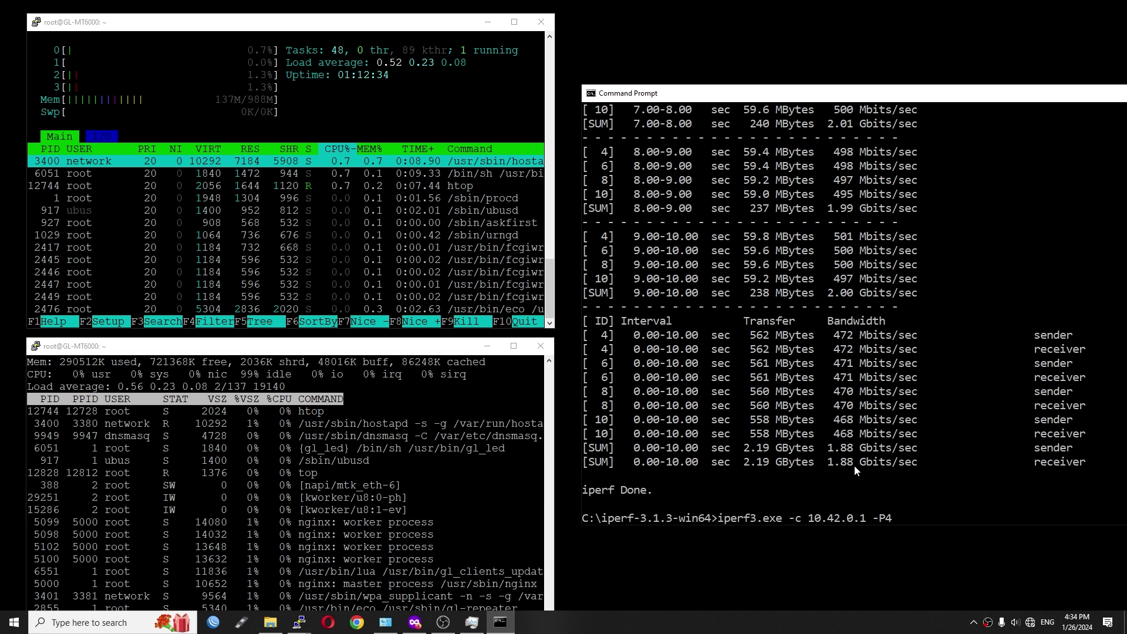
type("-R")
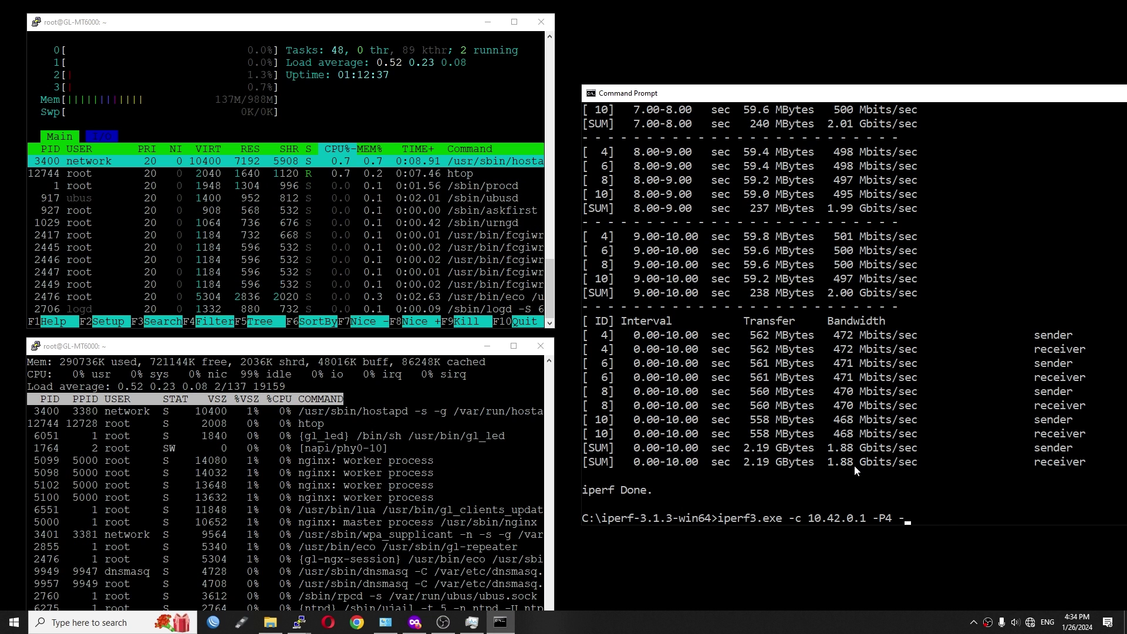
key("Return")
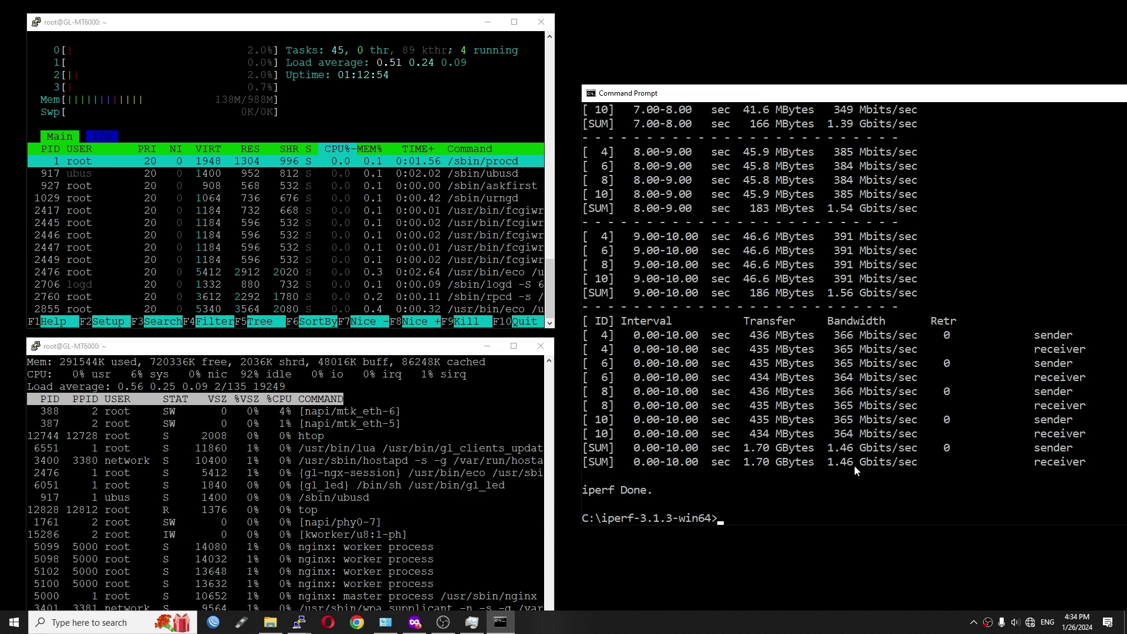
Run single-stream iperf3.exe -c 10.42.0.1 without -P4 -R, measuring 1.54 Gbits/sec.
key("Up")
type("-R")
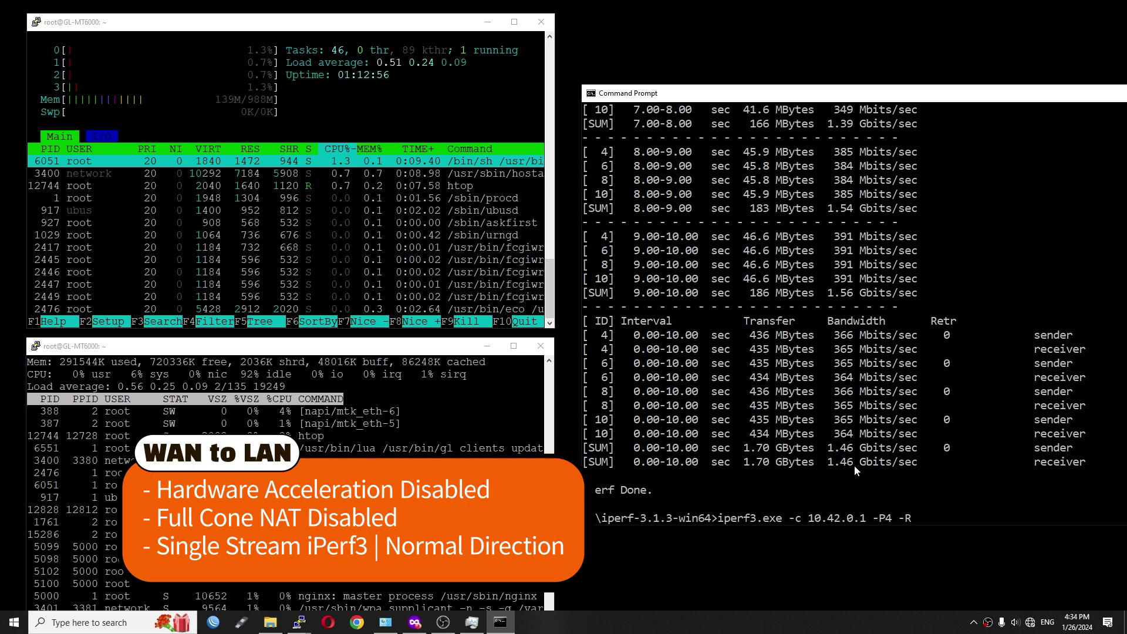
key("BackSpace")
key("BackSpace")
key("BackSpace")
key("BackSpace")
key("BackSpace")
key("BackSpace")
key("BackSpace")
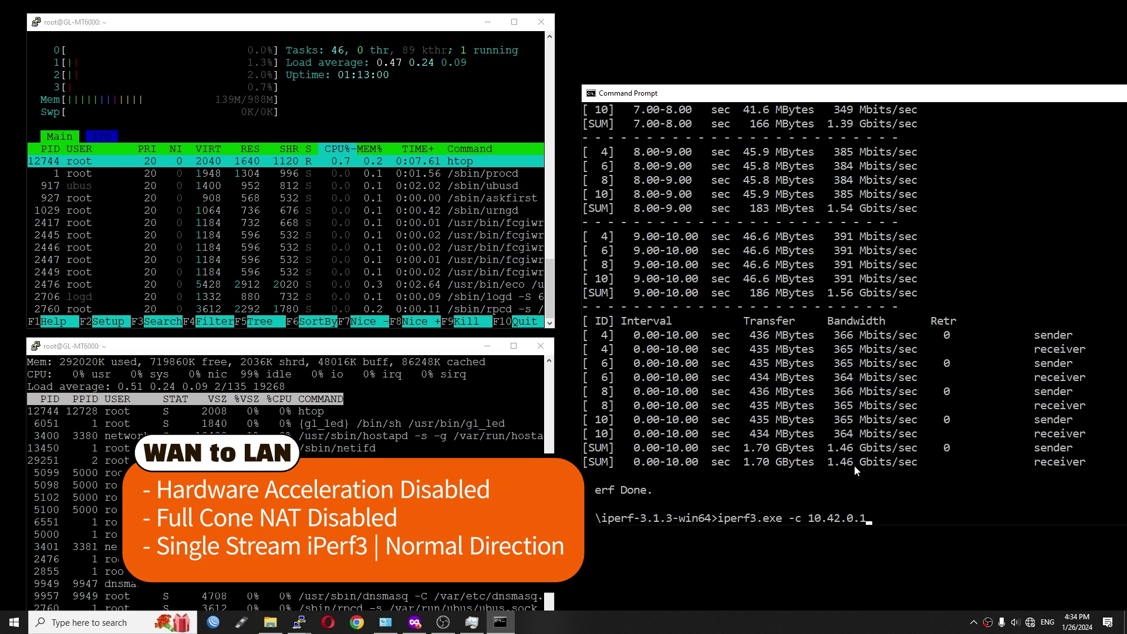
key("Return")
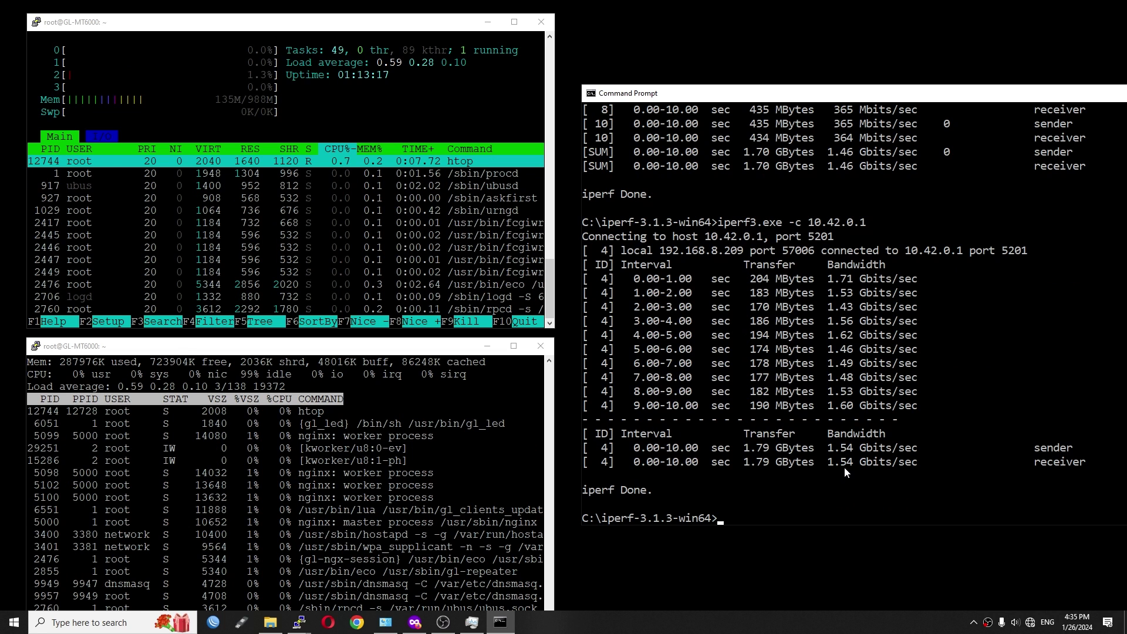
Run single-stream iperf3 reversed with -R (about 1.26 Gbits/sec), then bring back the OpenSpeedTest results.
key("Up")
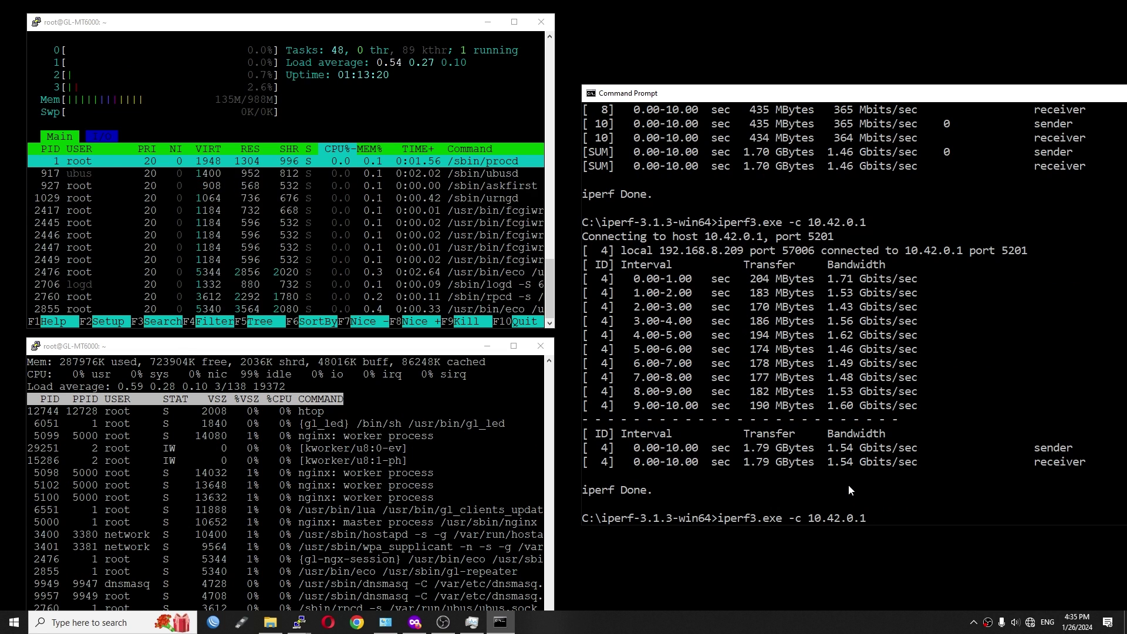
type("-R")
key("Return")
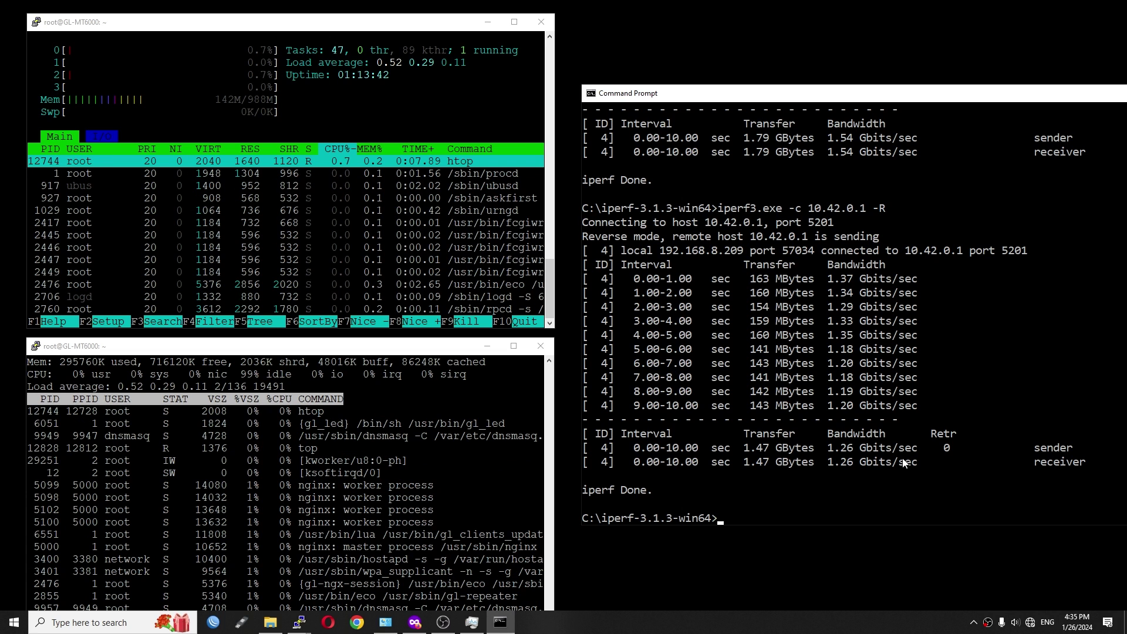
left_click(415, 622)
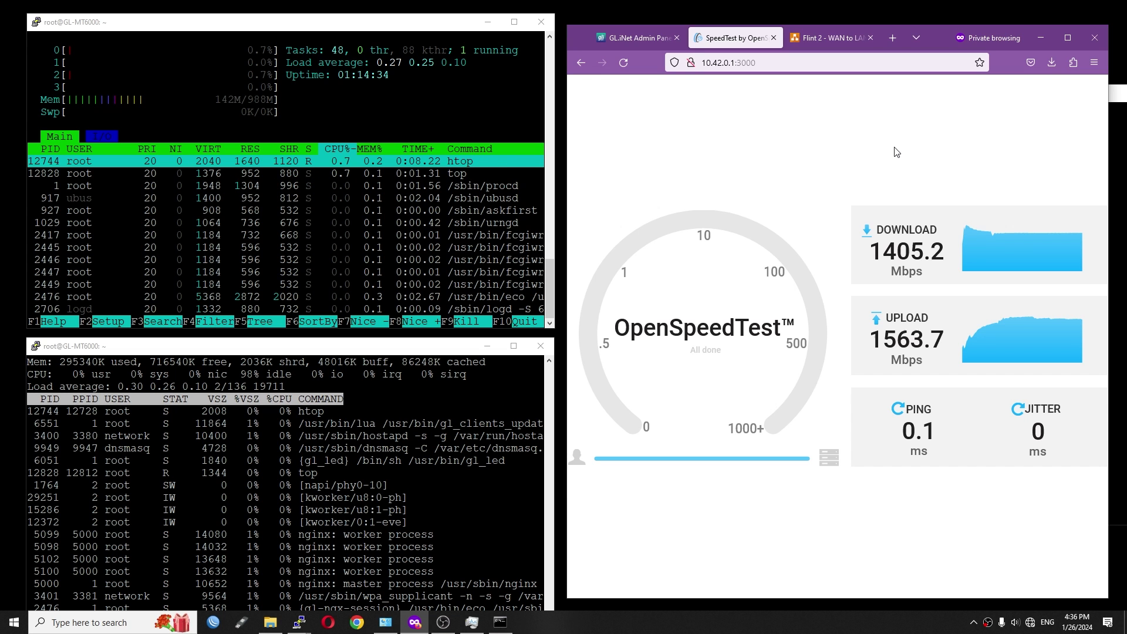
Connect the PC to the GL-MT6000-a26-5G Wi-Fi network.
left_click(1040, 38)
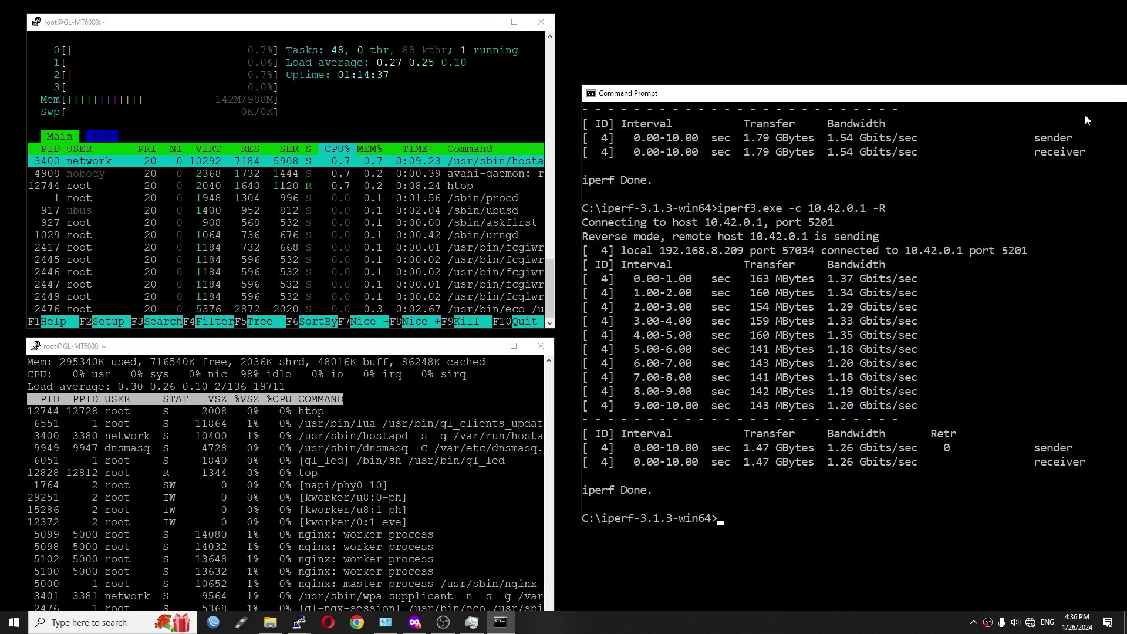
left_click(1015, 622)
left_click(1030, 623)
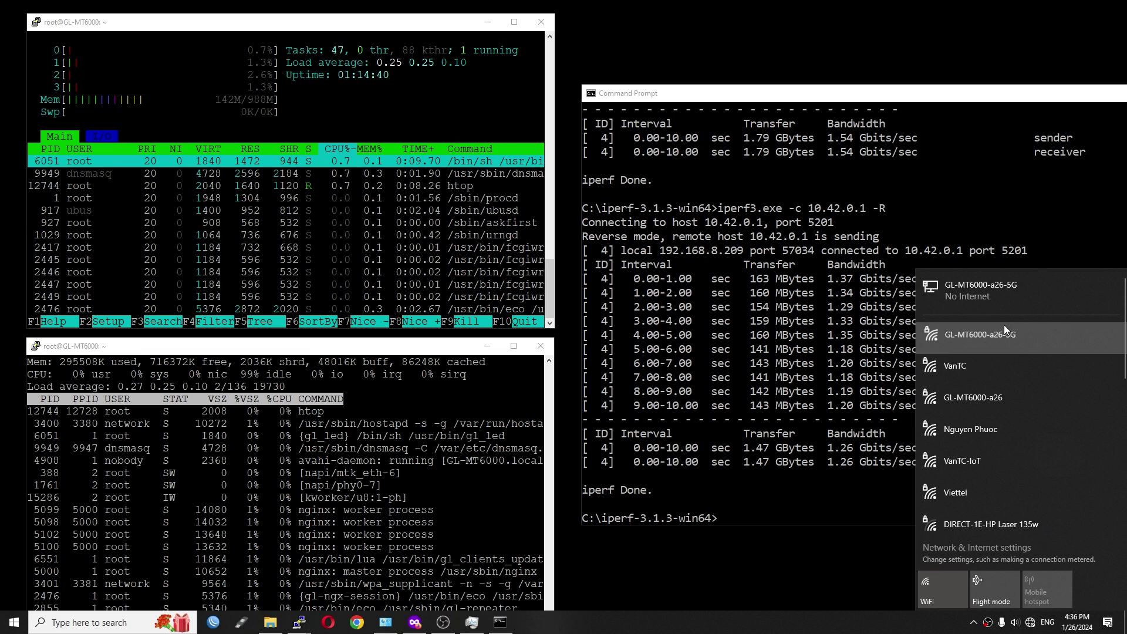
left_click(1004, 346)
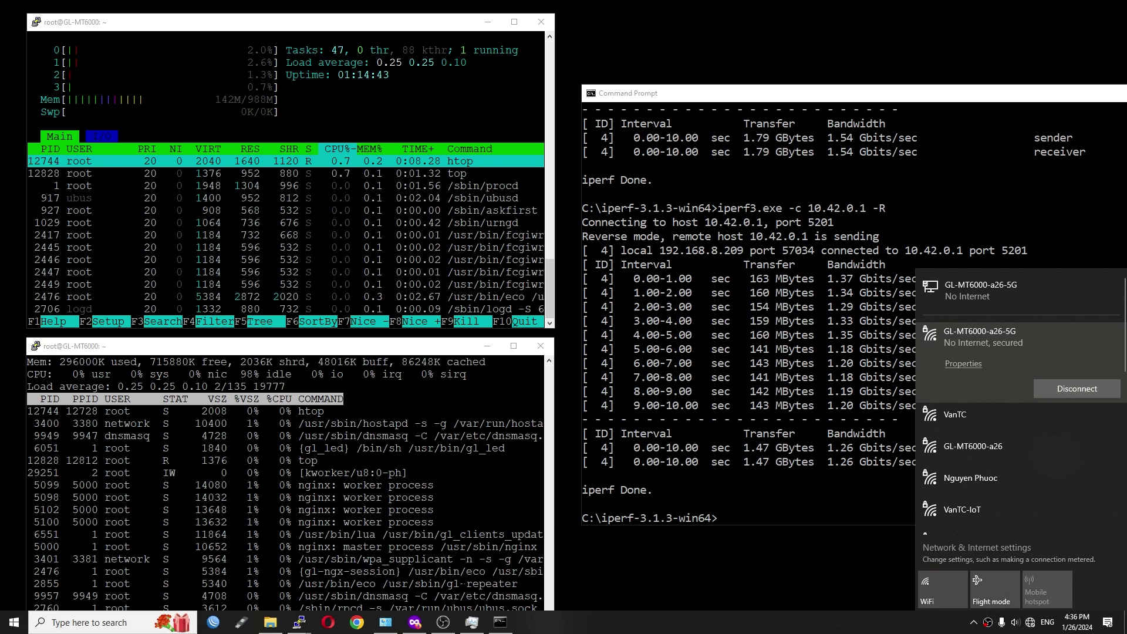
Disable the wired Ethernet adapter in Network Connections.
left_click(396, 627)
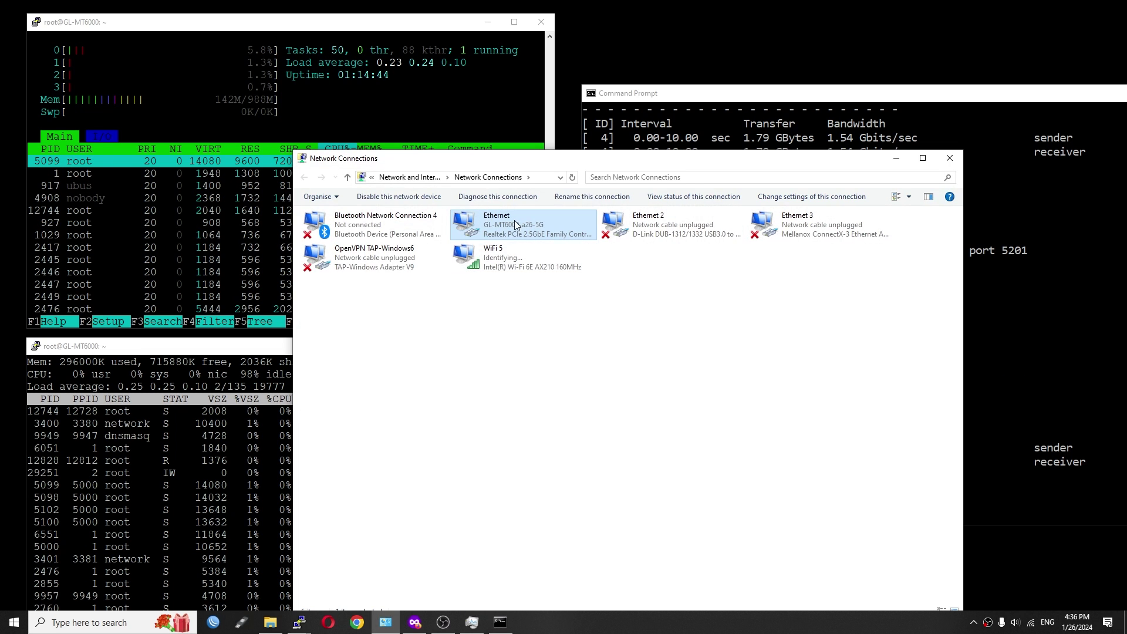
right_click(516, 225)
left_click(545, 232)
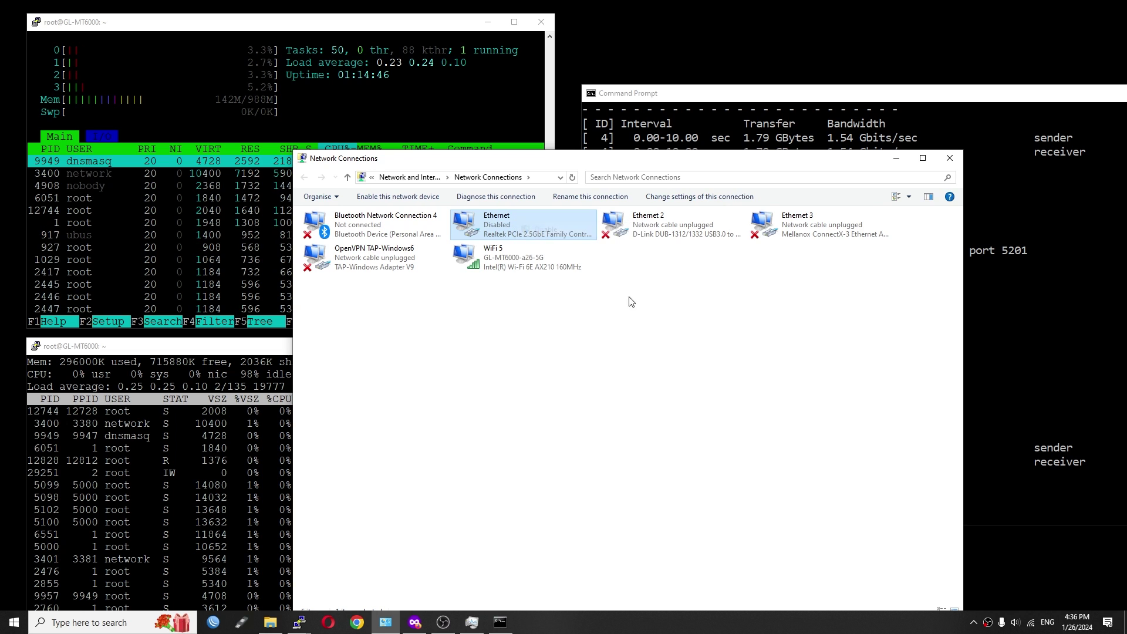
left_click(886, 159)
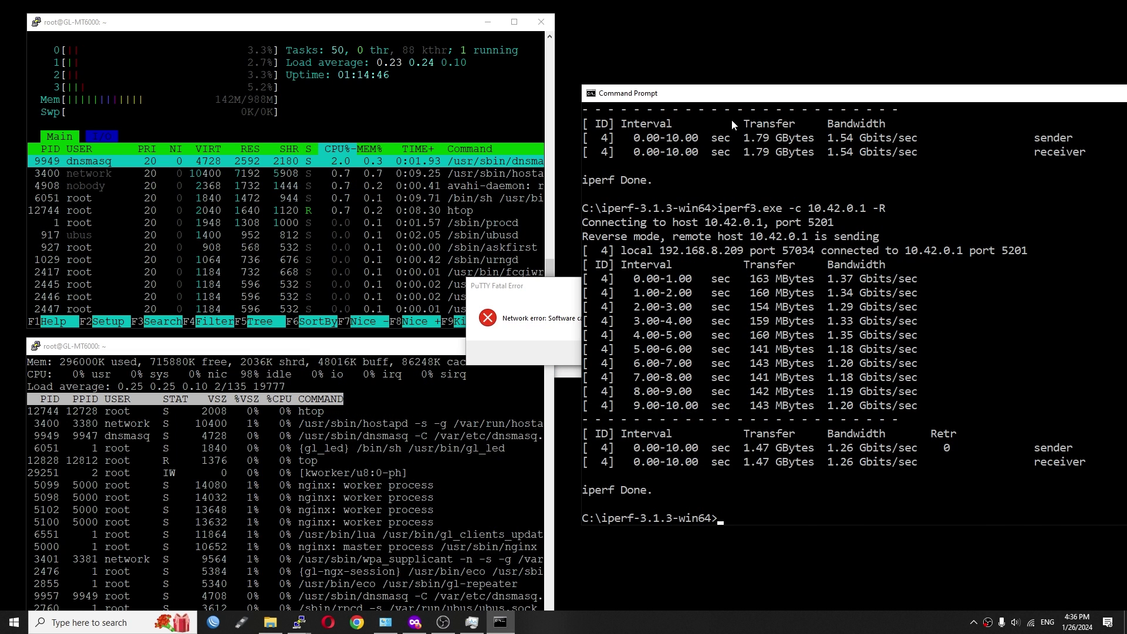
Dismiss the PuTTY connection-lost errors, restart the router session, and open the Wi-Fi properties.
left_click(528, 328)
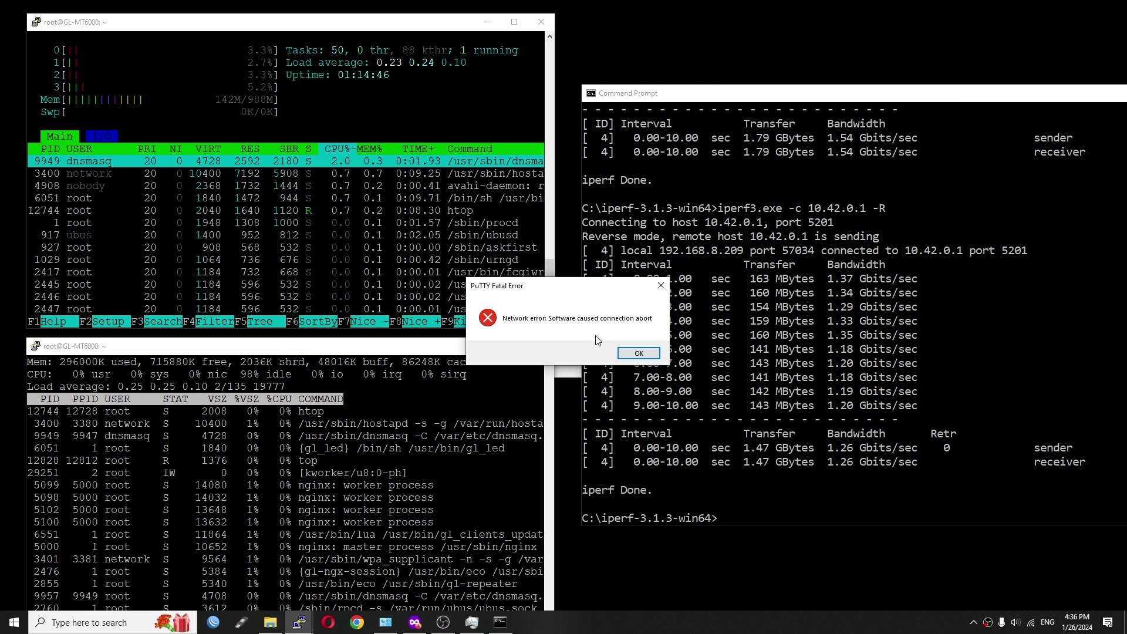
left_click(638, 353)
left_click(653, 368)
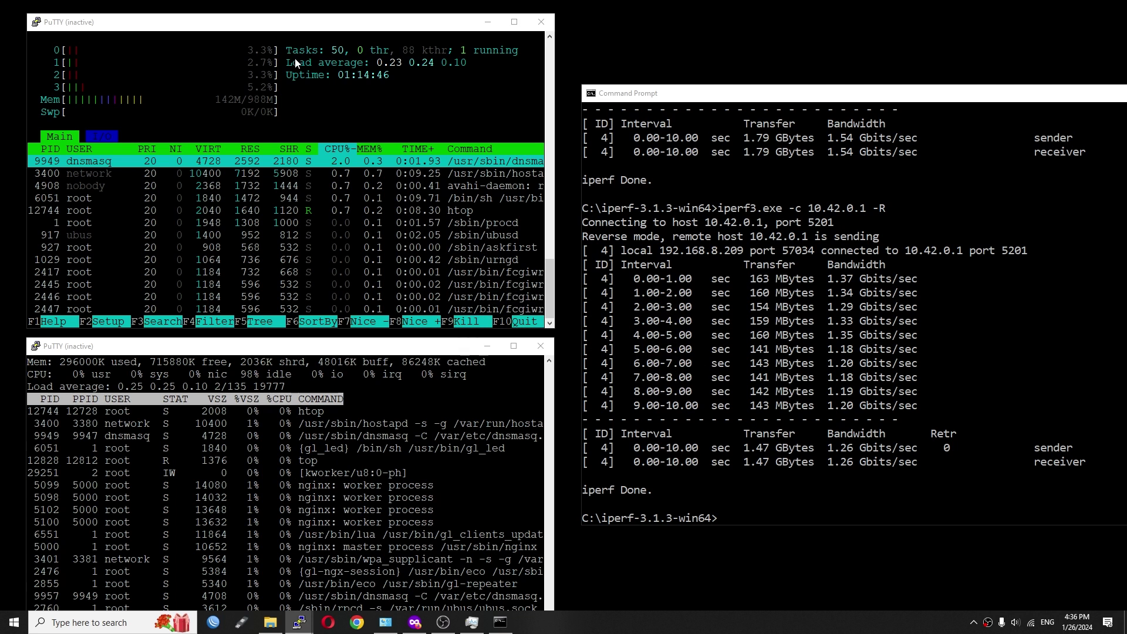
right_click(304, 23)
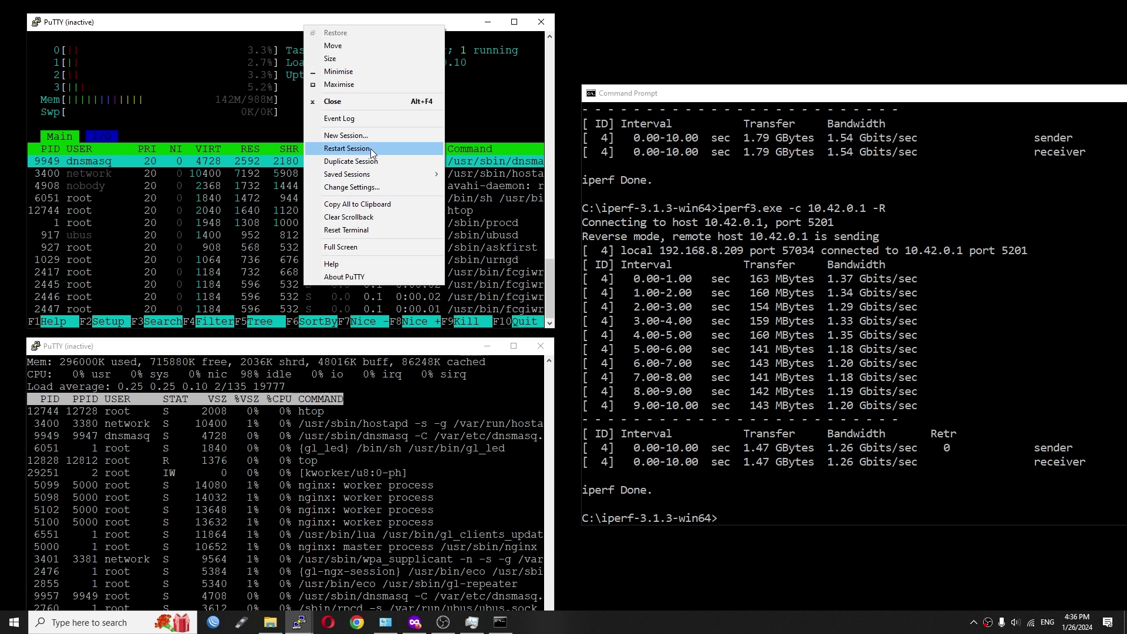
left_click(371, 148)
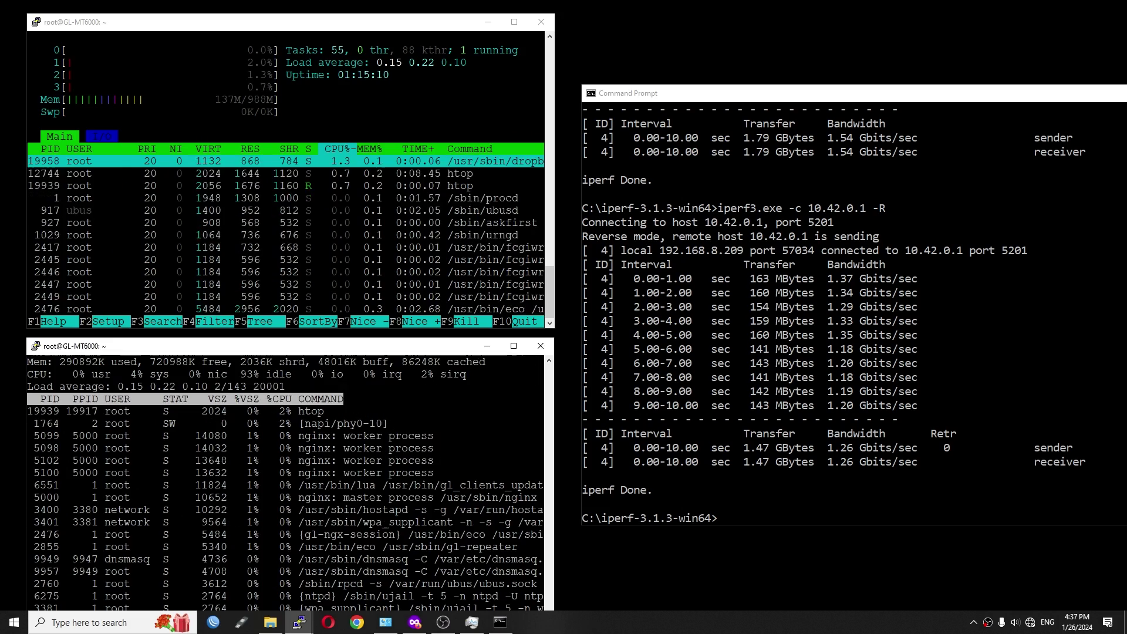
left_click(1032, 622)
left_click(954, 317)
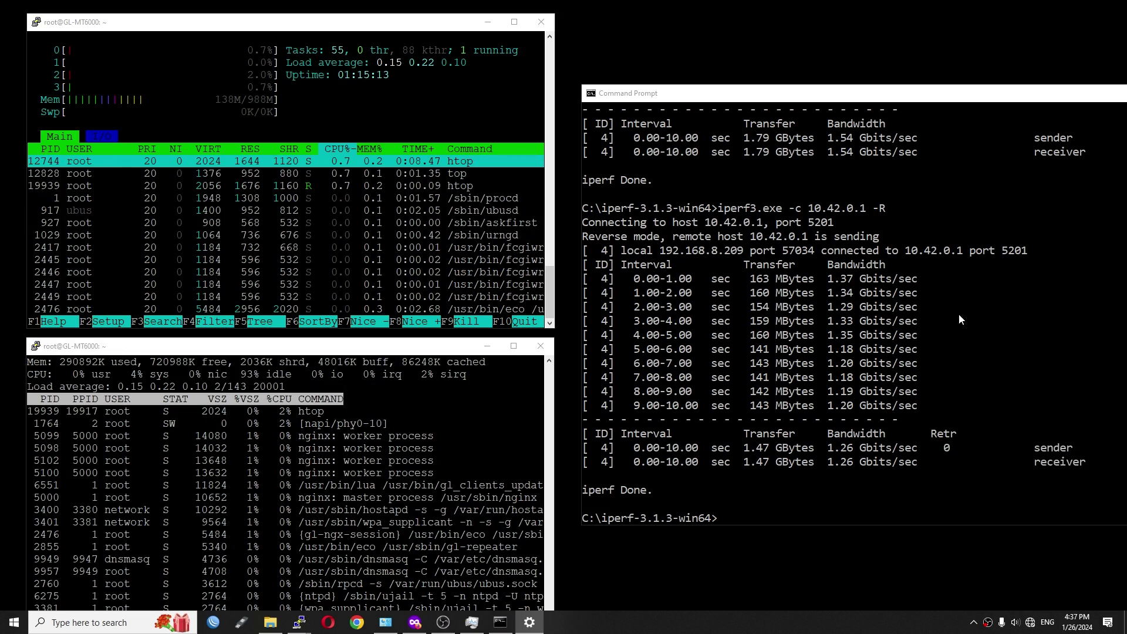
Check the GL-MT6000-a26-5G link speed: Wi-Fi 6, 5 GHz, 2402/2402 Mbps, then close Settings.
scroll(418, 290, "down", 2)
scroll(417, 291, "down", 5)
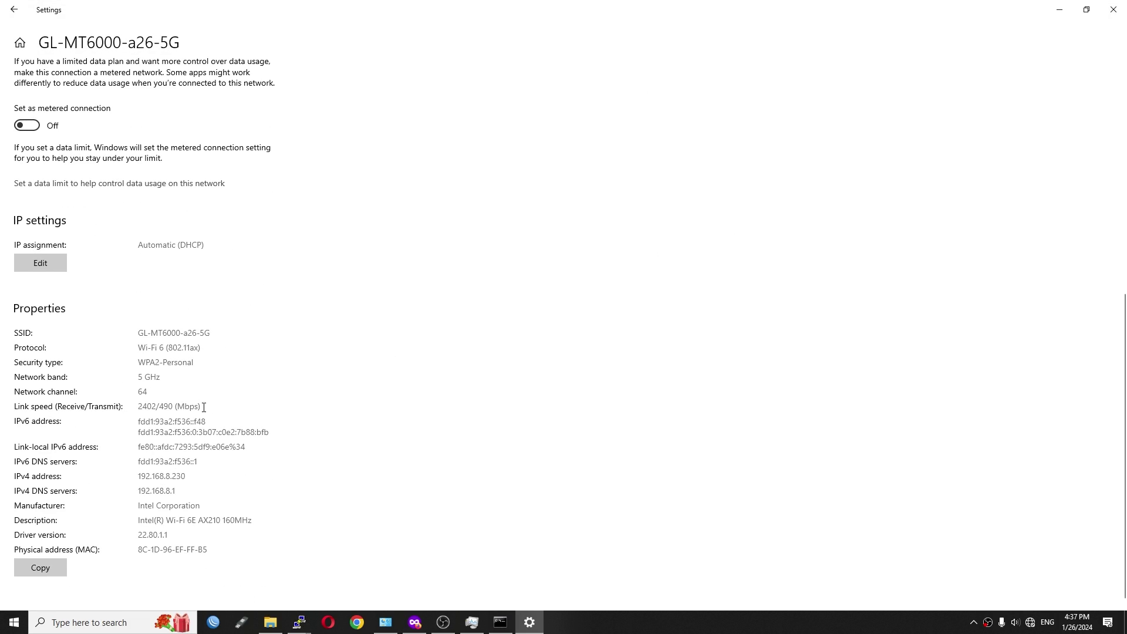
left_click(14, 9)
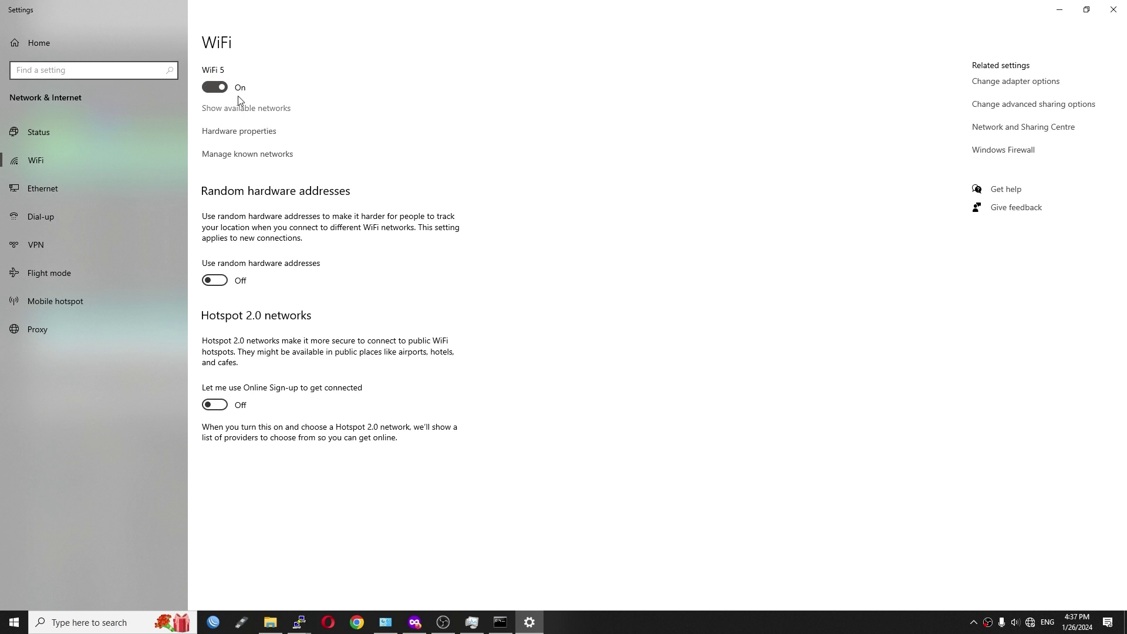
left_click(322, 118)
scroll(288, 438, "down", 4)
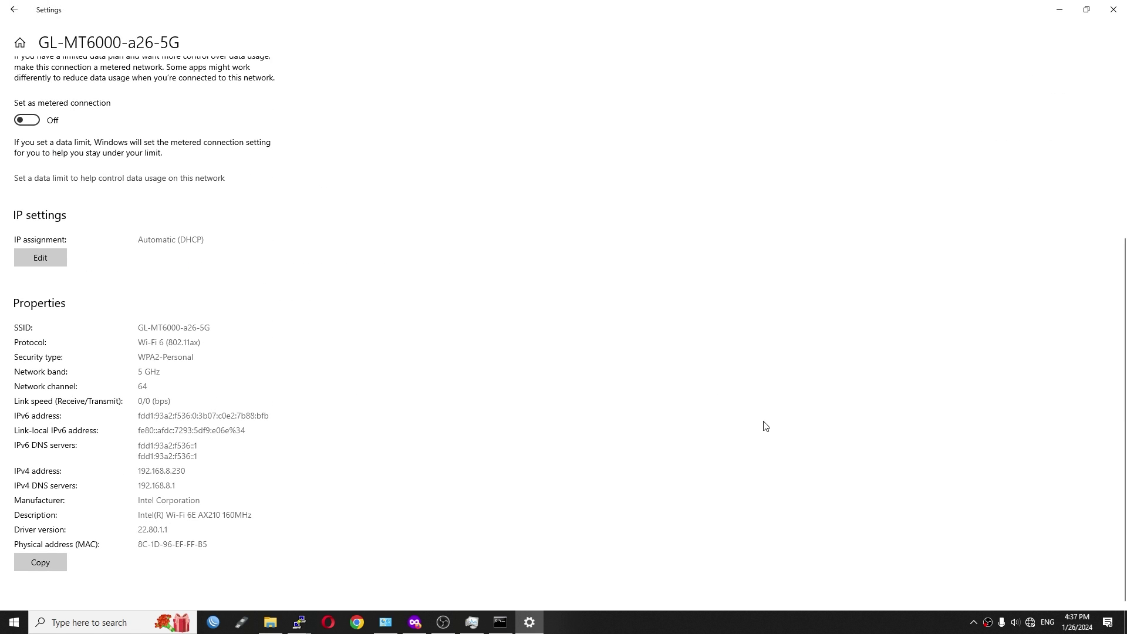
left_click(1031, 627)
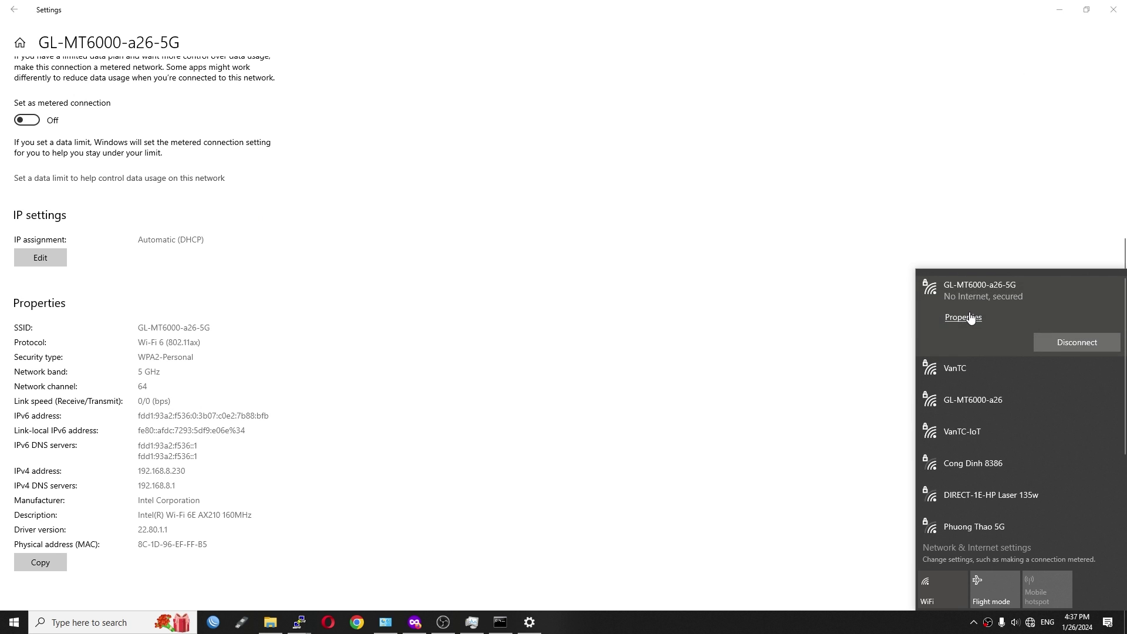
left_click(968, 312)
scroll(475, 417, "down", 5)
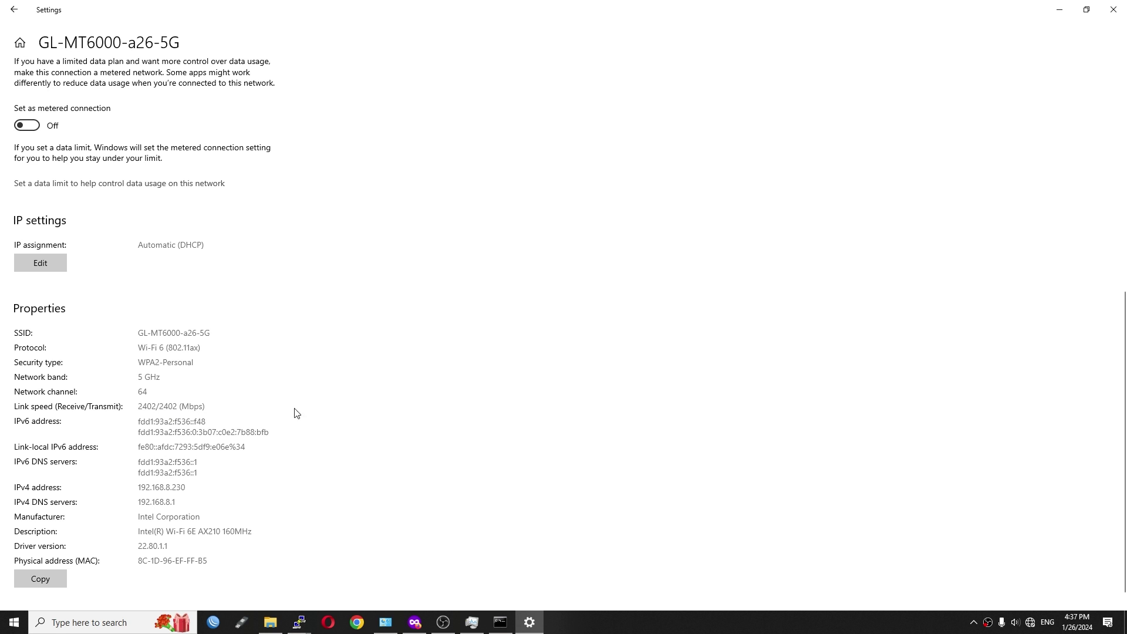
left_click(1113, 9)
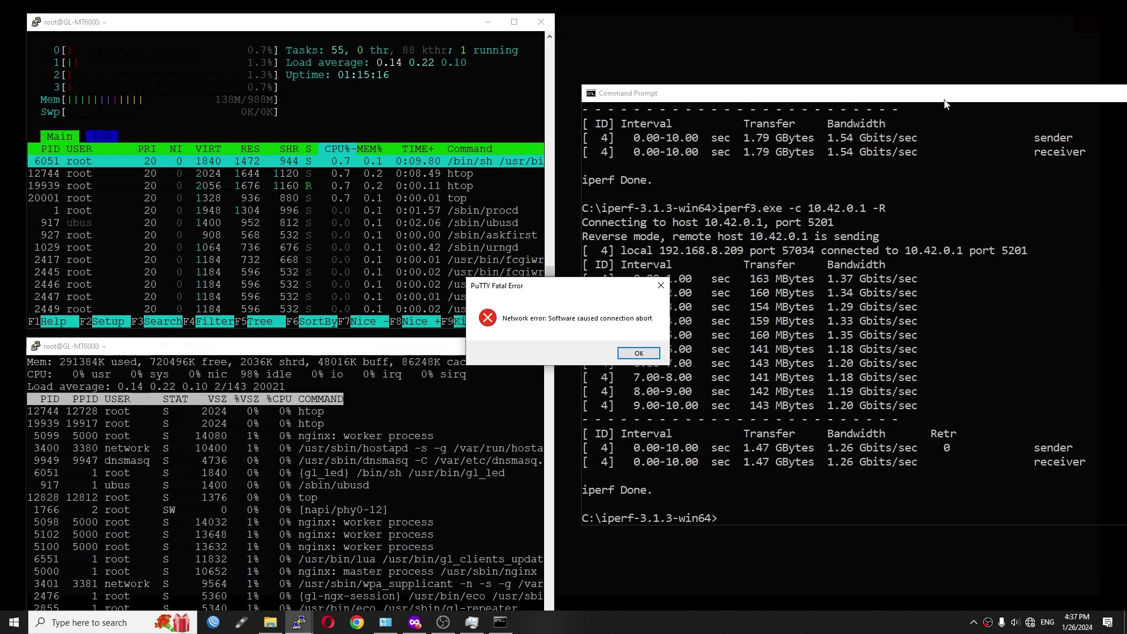
Dismiss the PuTTY error, reload OpenSpeedTest, and run a Wi-Fi test: 1426.8 down, 981.0 up.
left_click(638, 357)
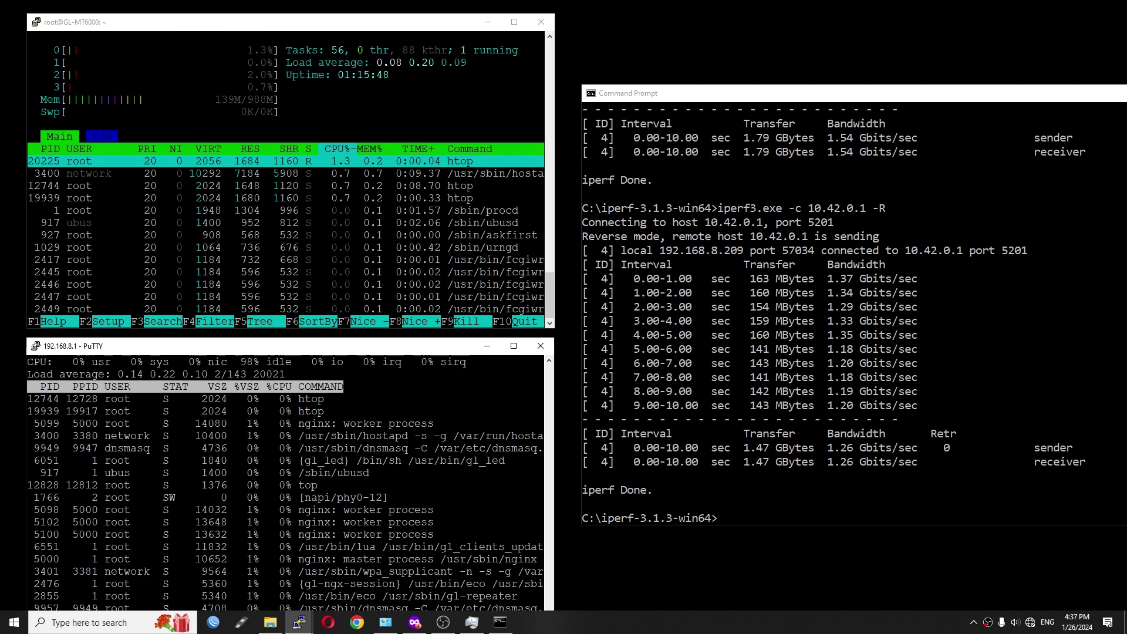
key("alt+Tab")
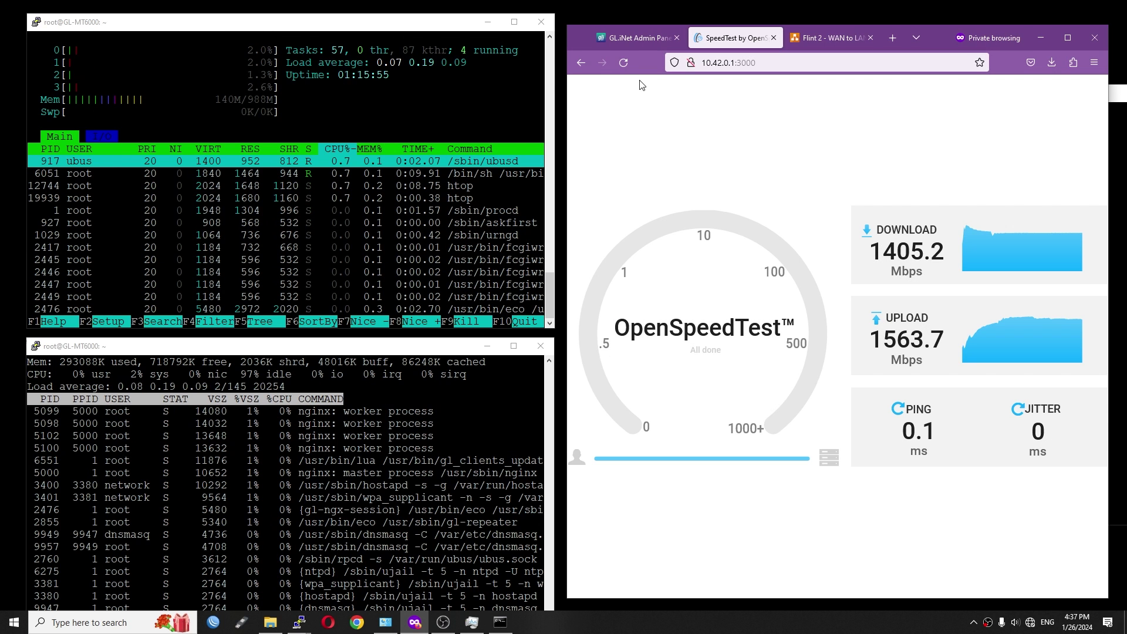
left_click(623, 62)
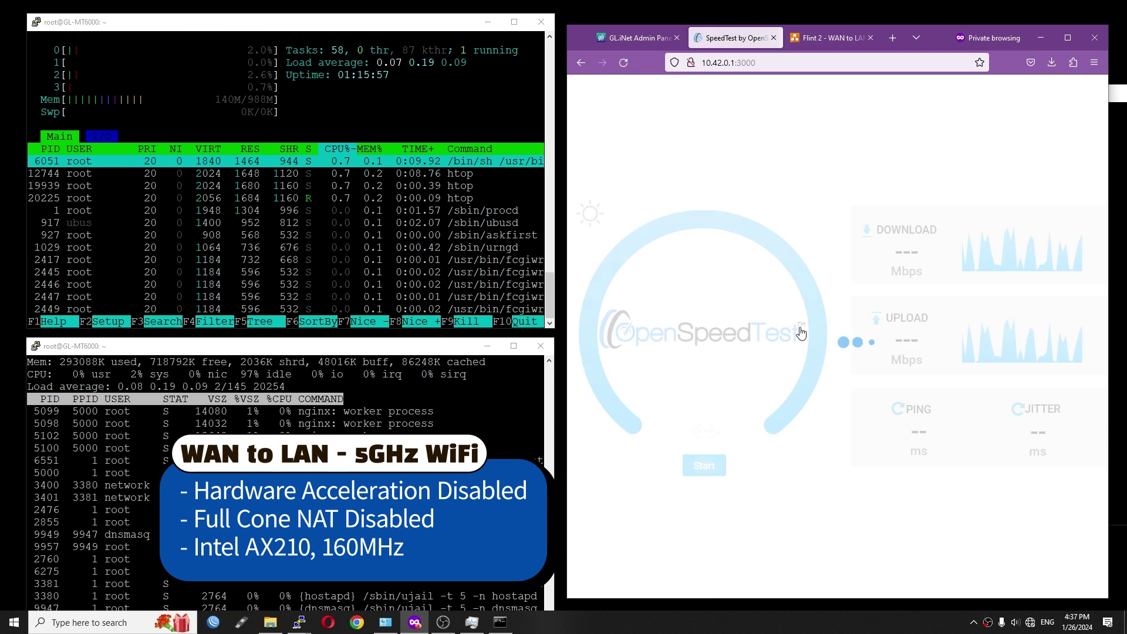
left_click(722, 474)
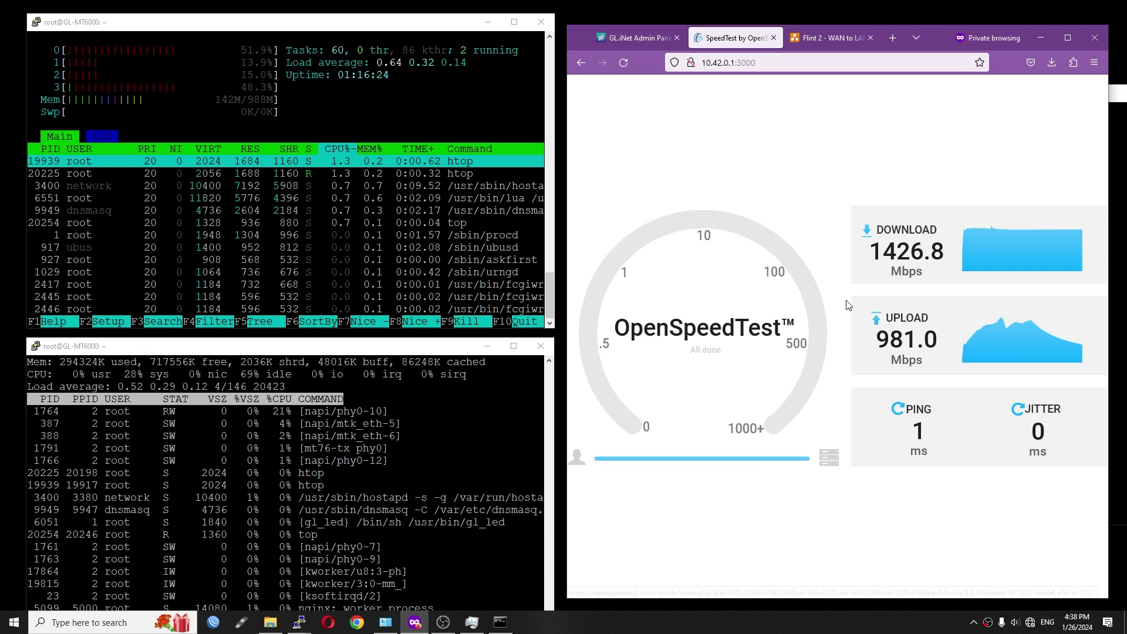
Reload the unreachable 10.42.0.1:3000 page and rejoin the GL-MT6000-a26-5G Wi-Fi network.
left_click(626, 71)
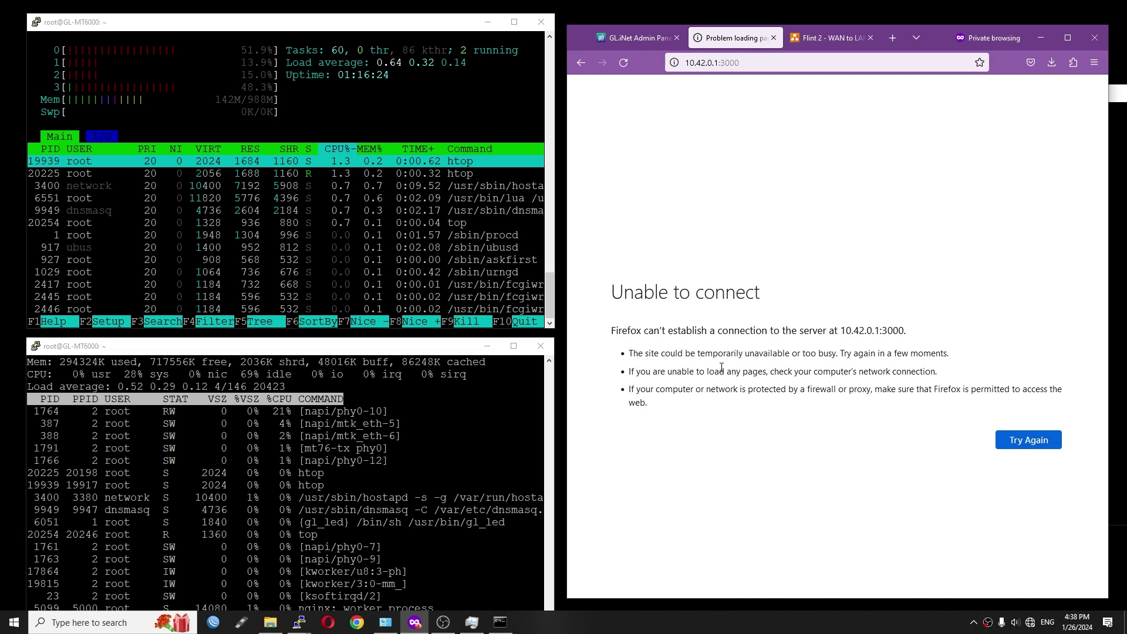
left_click(1030, 622)
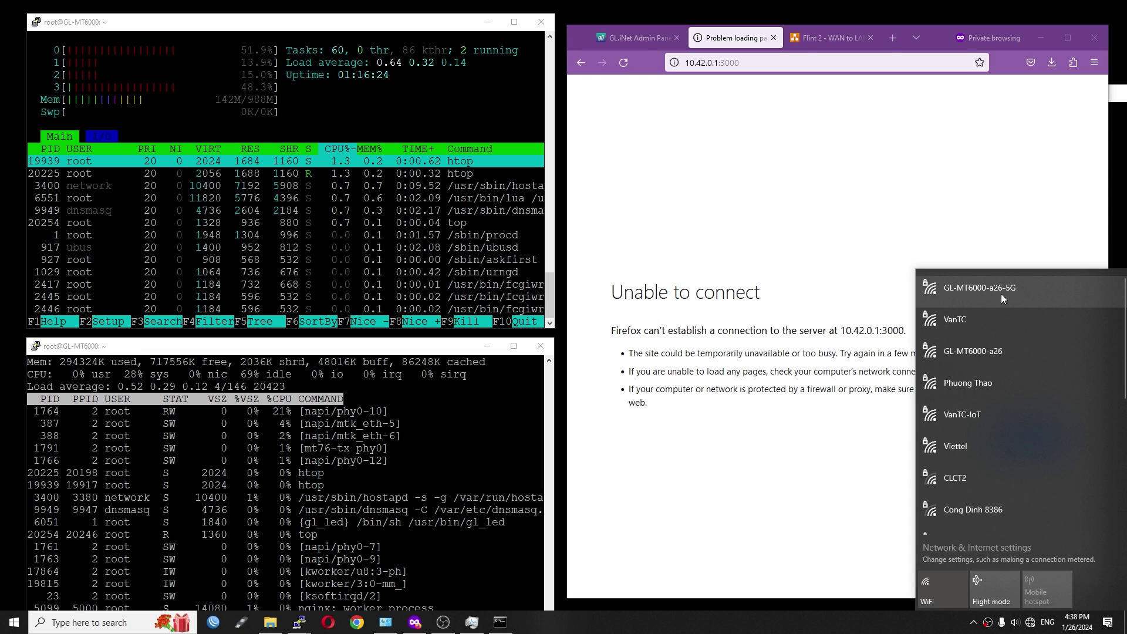
left_click(1001, 294)
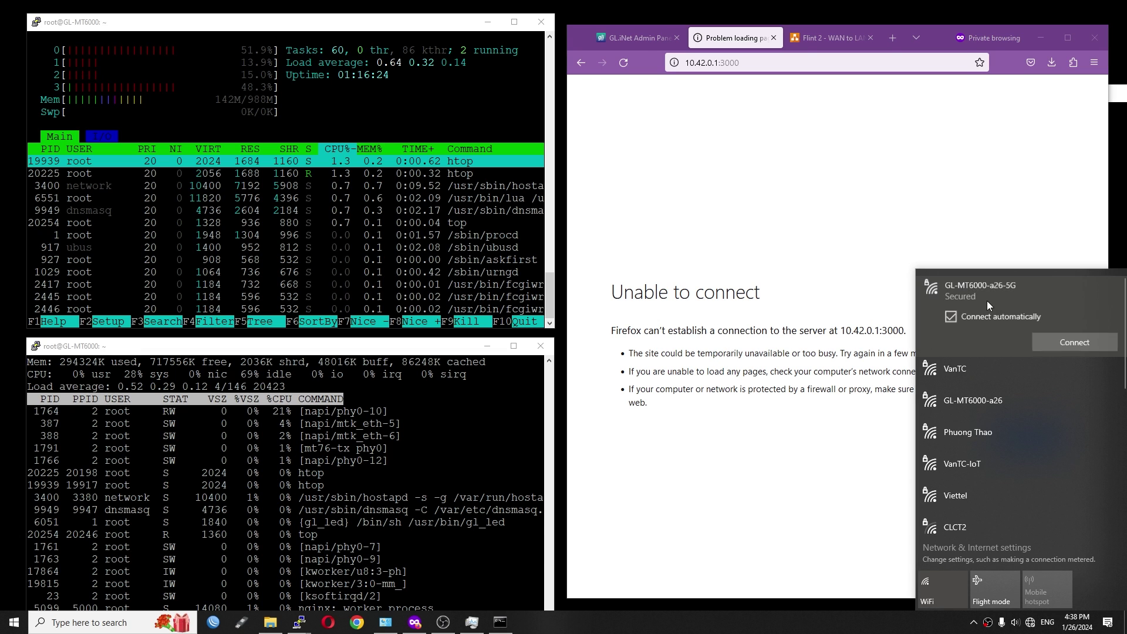
left_click(1078, 343)
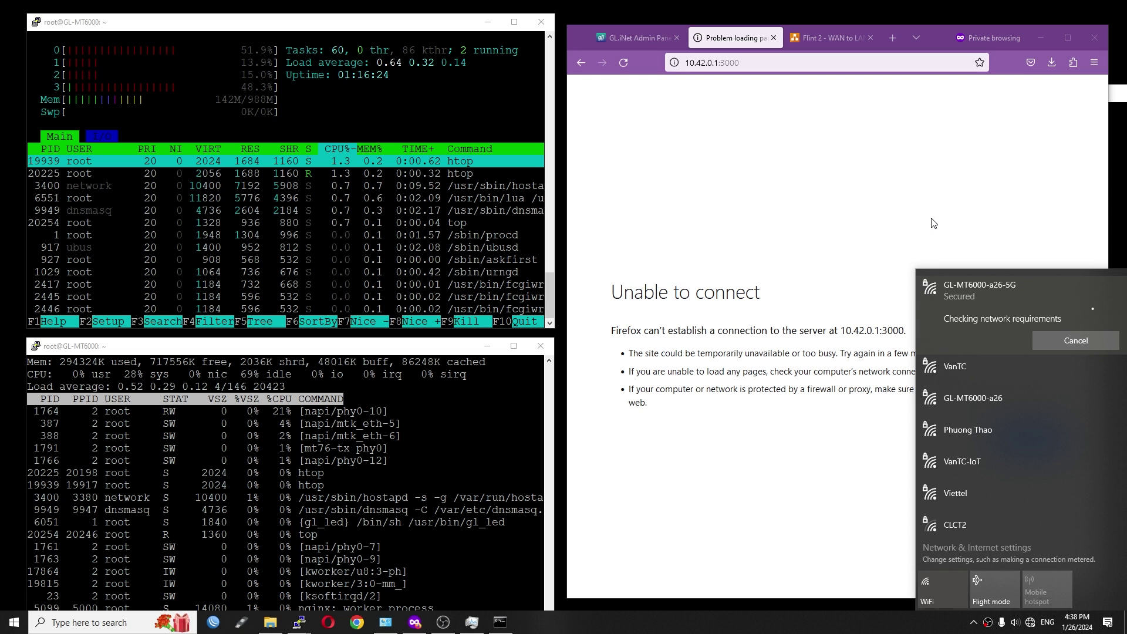
Minimize both PuTTY terminals, reload and maximize Firefox, and run OpenSpeedTest: 1412.0 down, 1578.0 up.
left_click(455, 26)
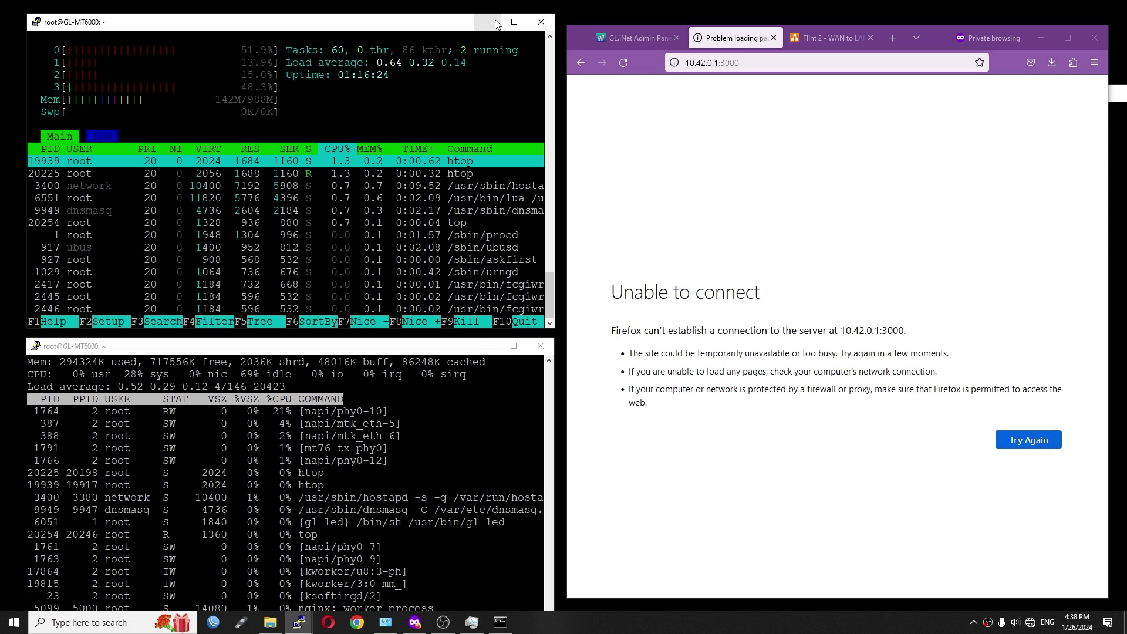
left_click(488, 22)
left_click(485, 348)
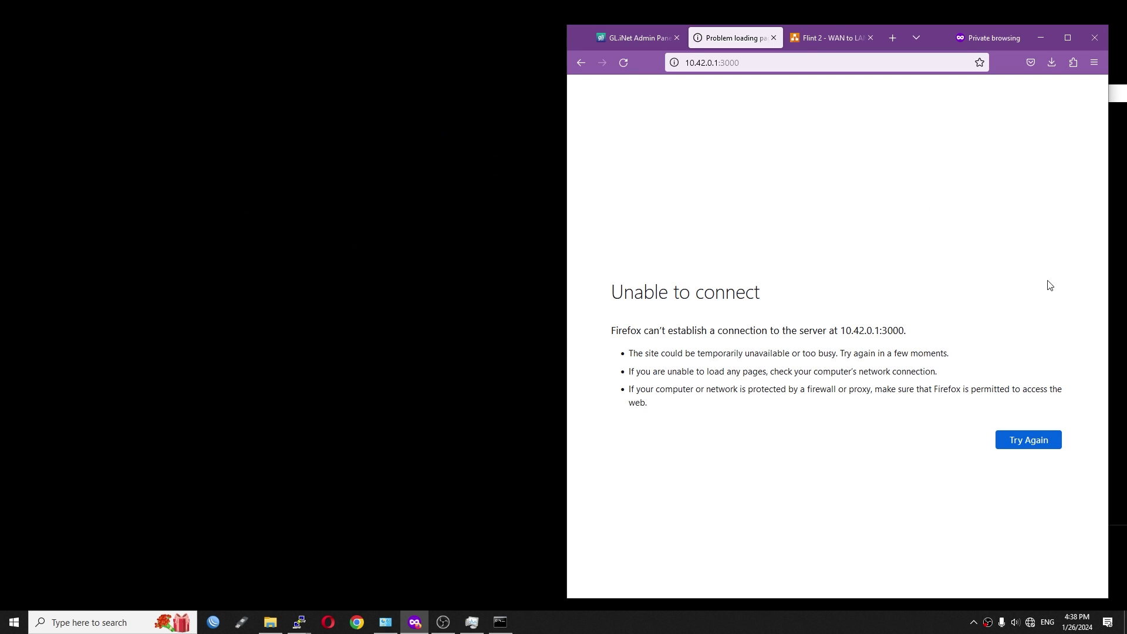
left_click(623, 66)
left_click(1068, 38)
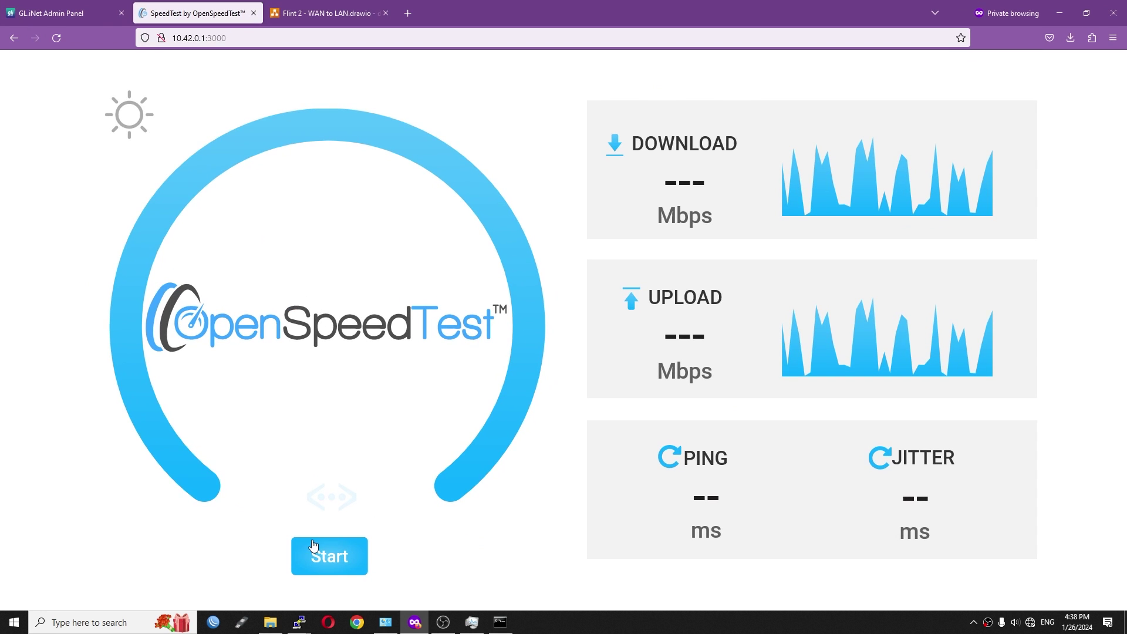
left_click(329, 560)
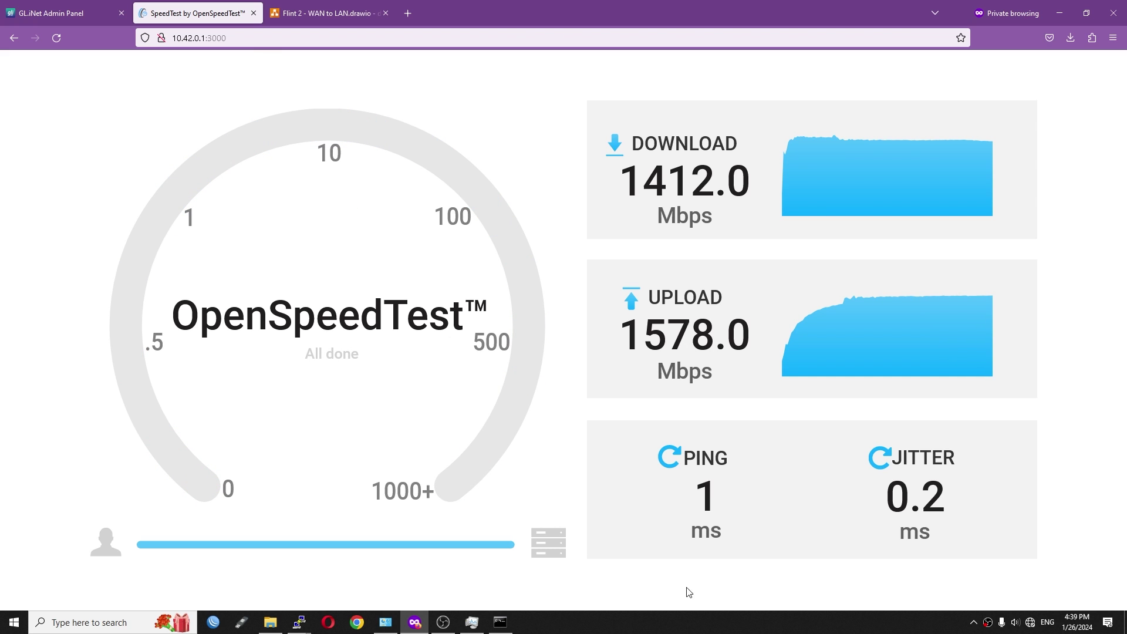
Run a four-stream iperf3 test (-P4) to 10.42.0.1 over Wi-Fi.
left_click(1060, 15)
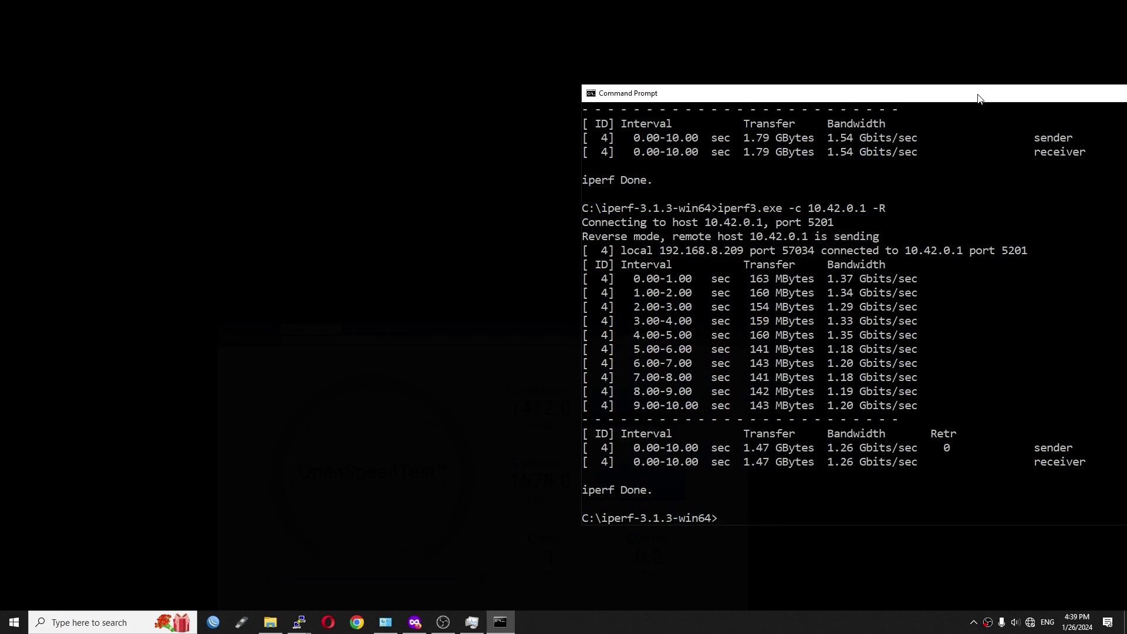
left_click_drag(786, 100, 439, 47)
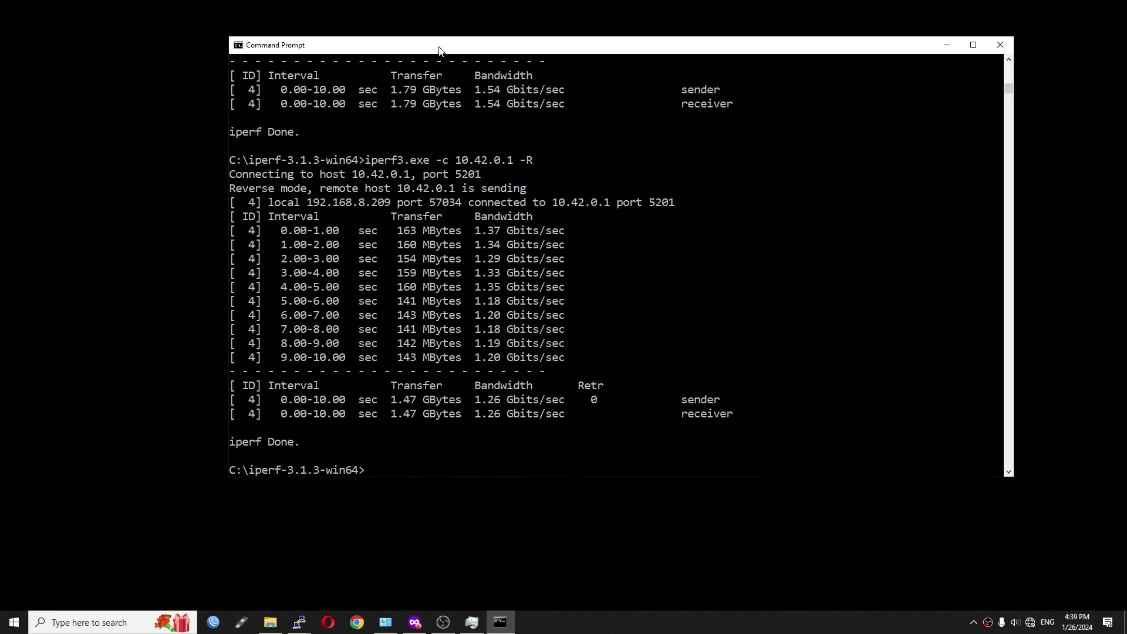
key("Up")
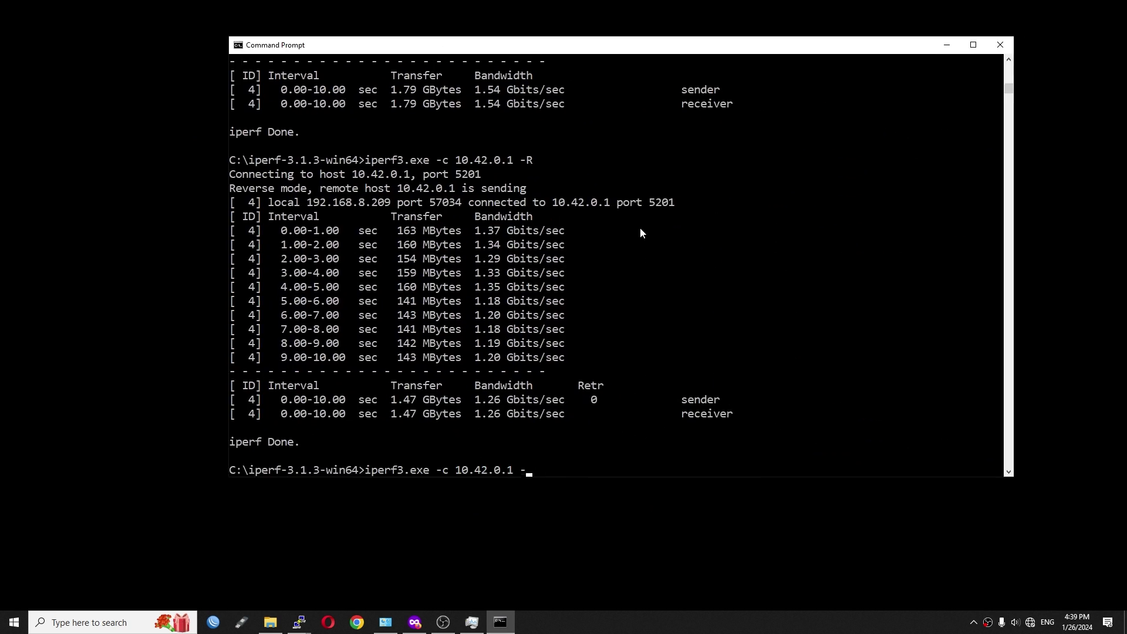
type("P4")
key("Return")
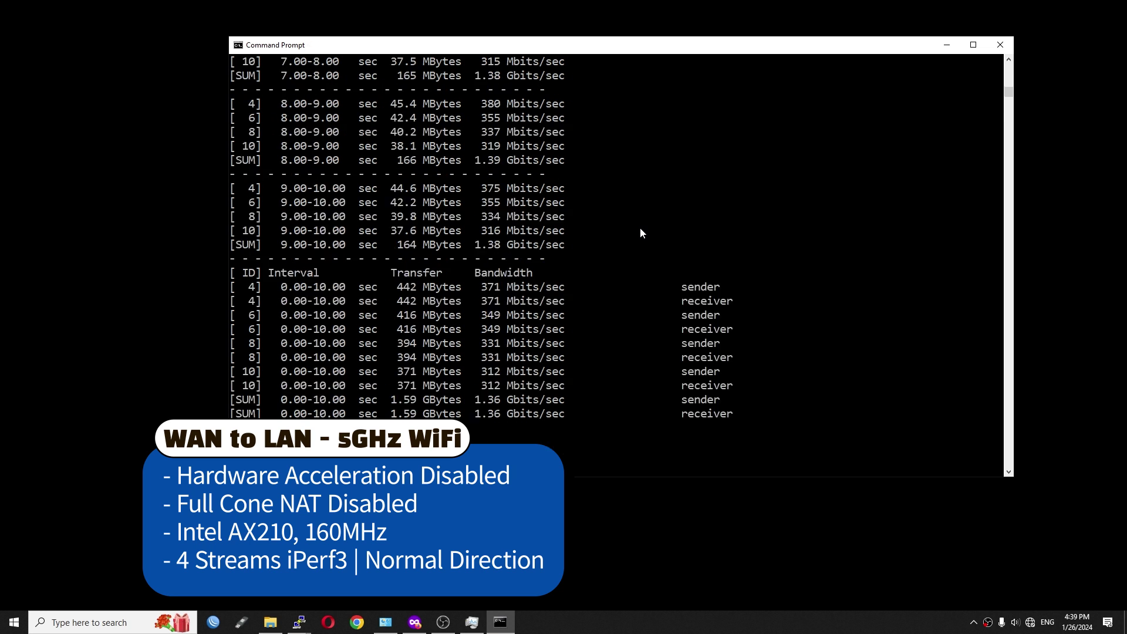
Run the reverse four-stream test (-P4 -R) twice, reaching about 1.10 Gbits/sec.
key("Up")
type("-R")
key("Return")
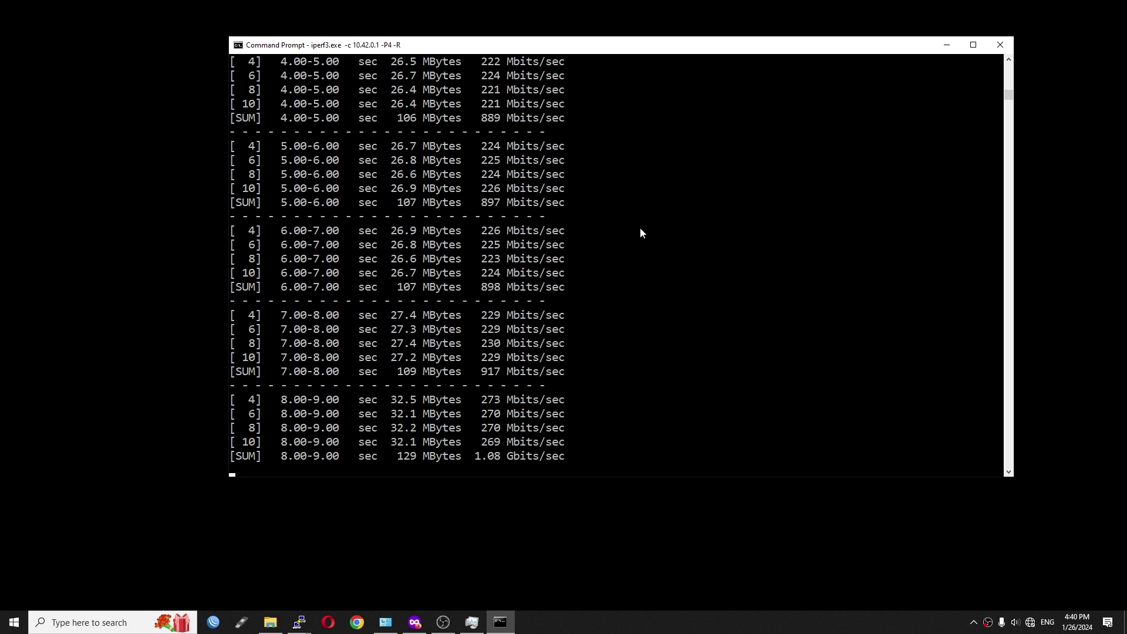
key("Up")
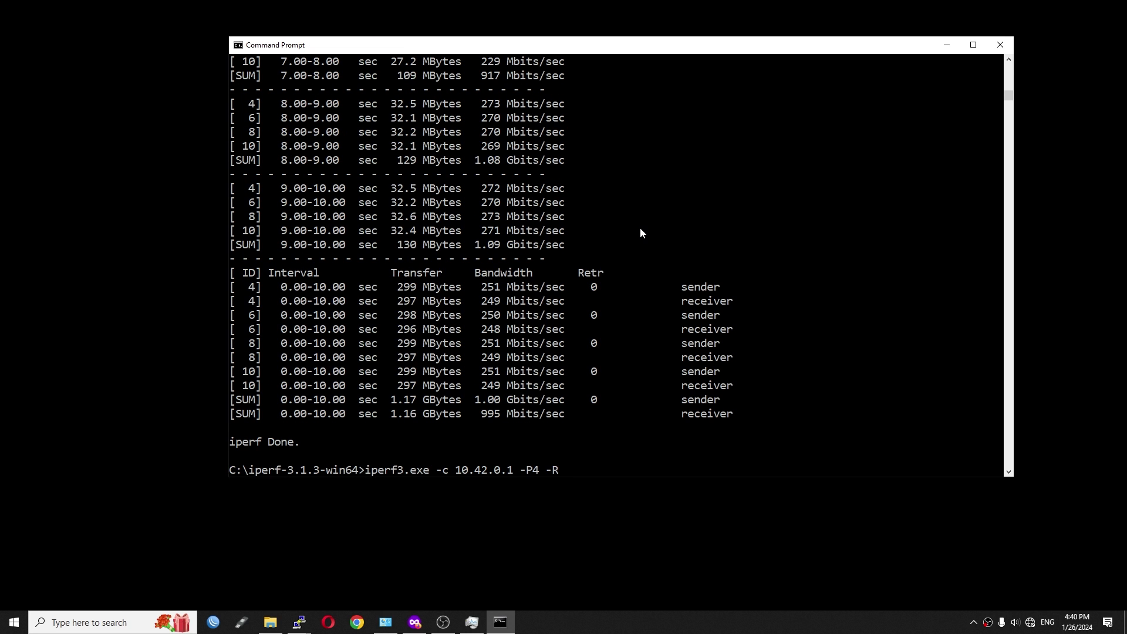
key("Return")
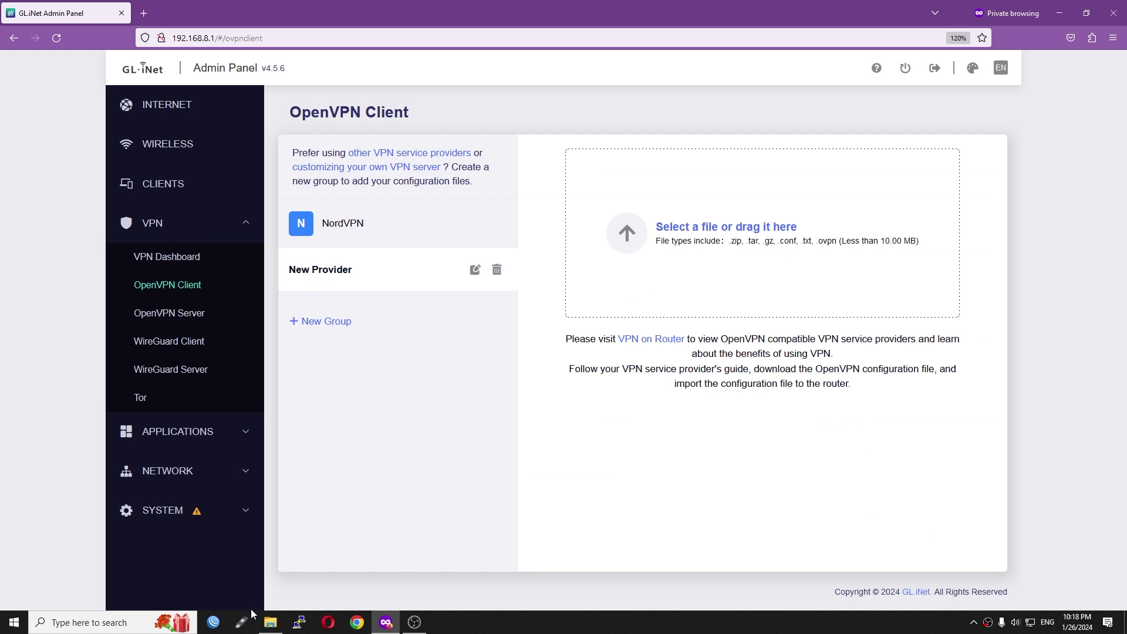
Upload client.ovpn as the OpenVPN client config, name the provider group VPN, and apply.
left_click(270, 622)
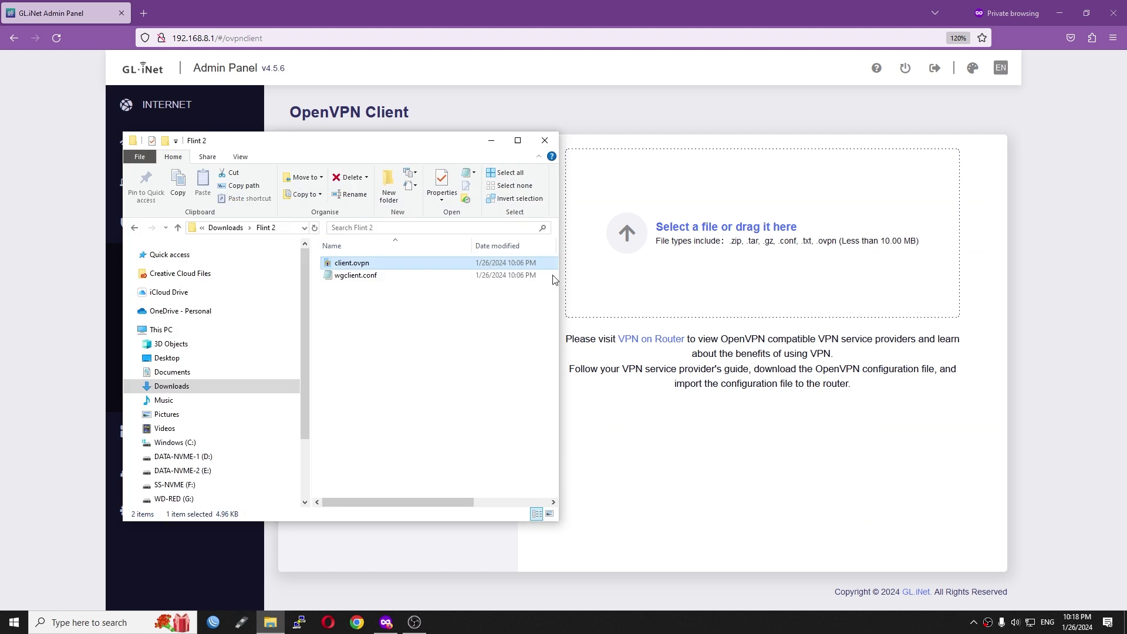
left_click_drag(352, 262, 675, 235)
left_click(545, 140)
left_click(475, 269)
type("VPN Local")
left_click(773, 386)
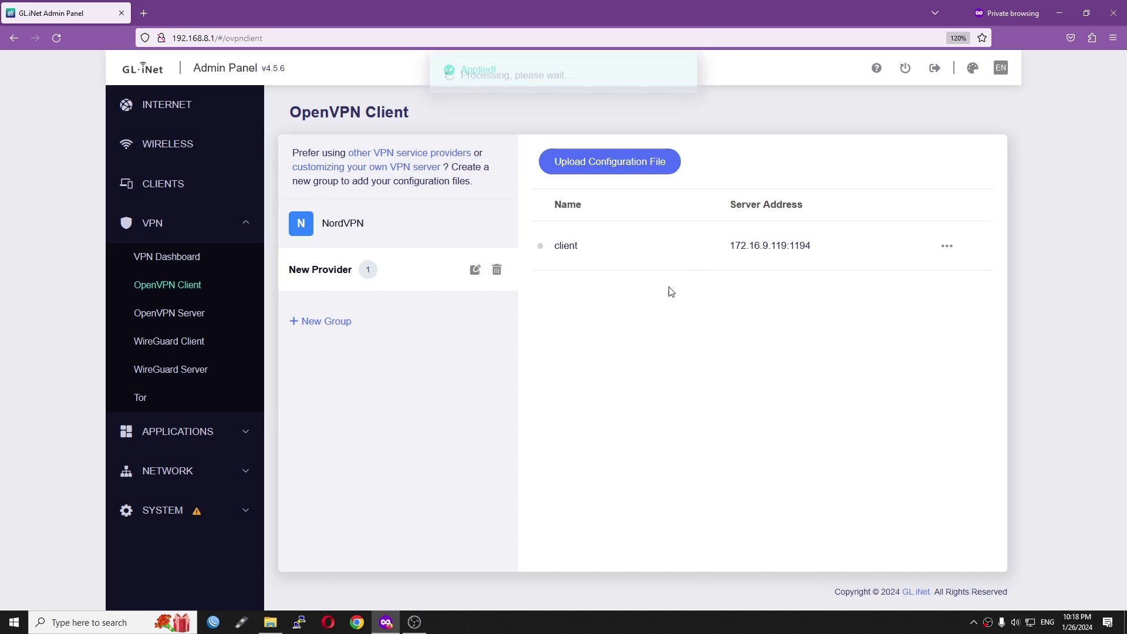
Start the OpenVPN client and confirm the connection at 10.8.0.2 in the VPN Dashboard log.
left_click(947, 247)
left_click(899, 318)
left_click(176, 264)
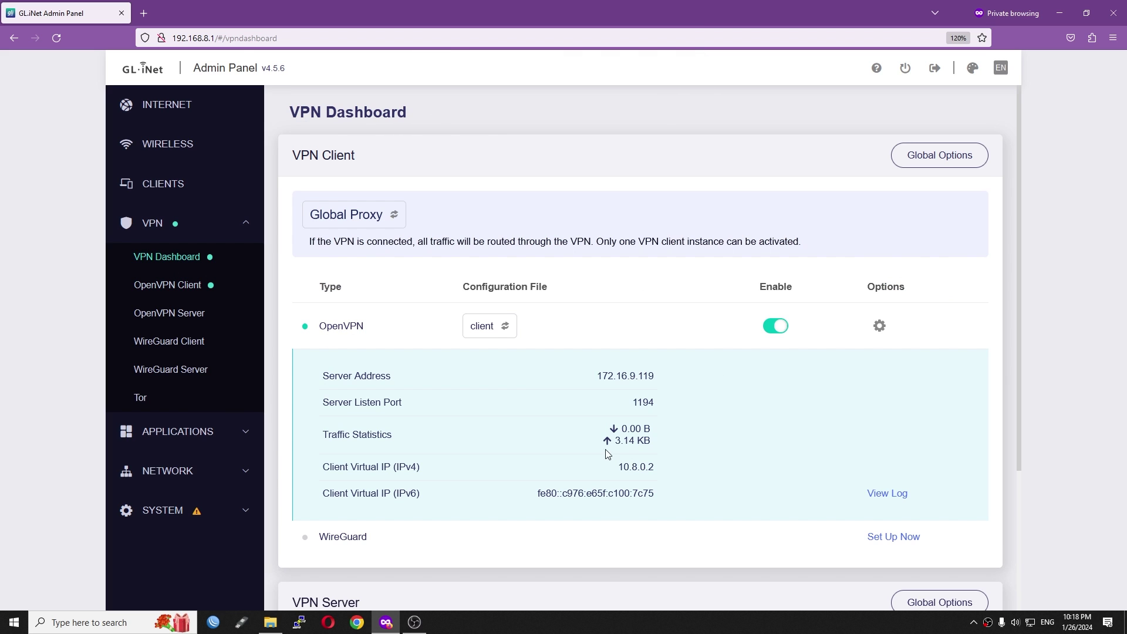
left_click(887, 493)
scroll(610, 397, "down", 5)
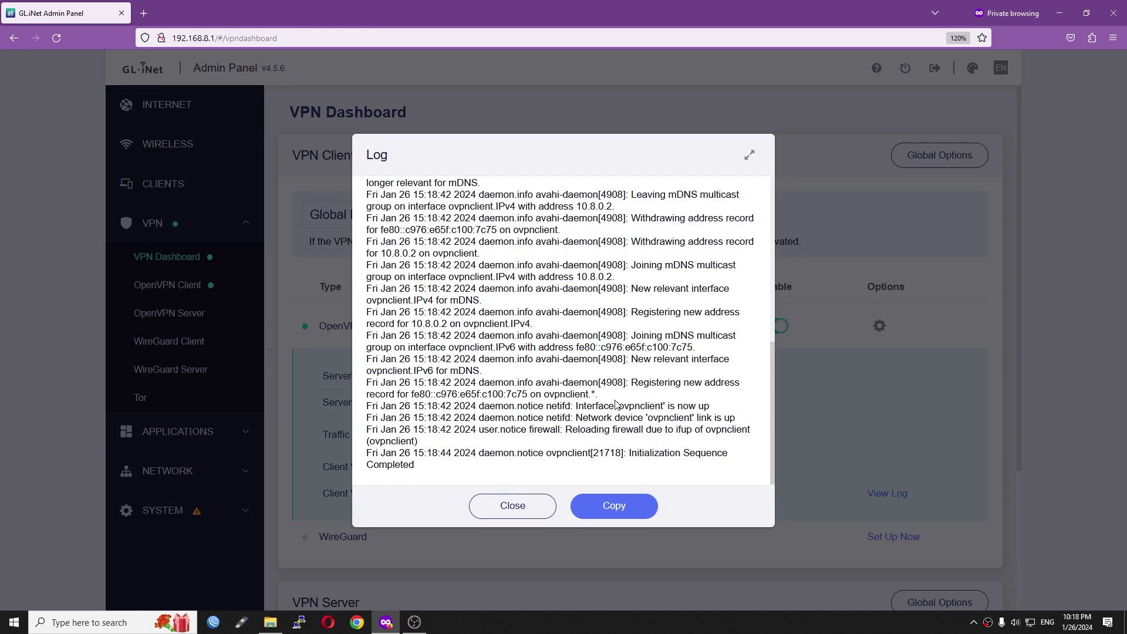
scroll(761, 197, "up", 4)
left_click(512, 507)
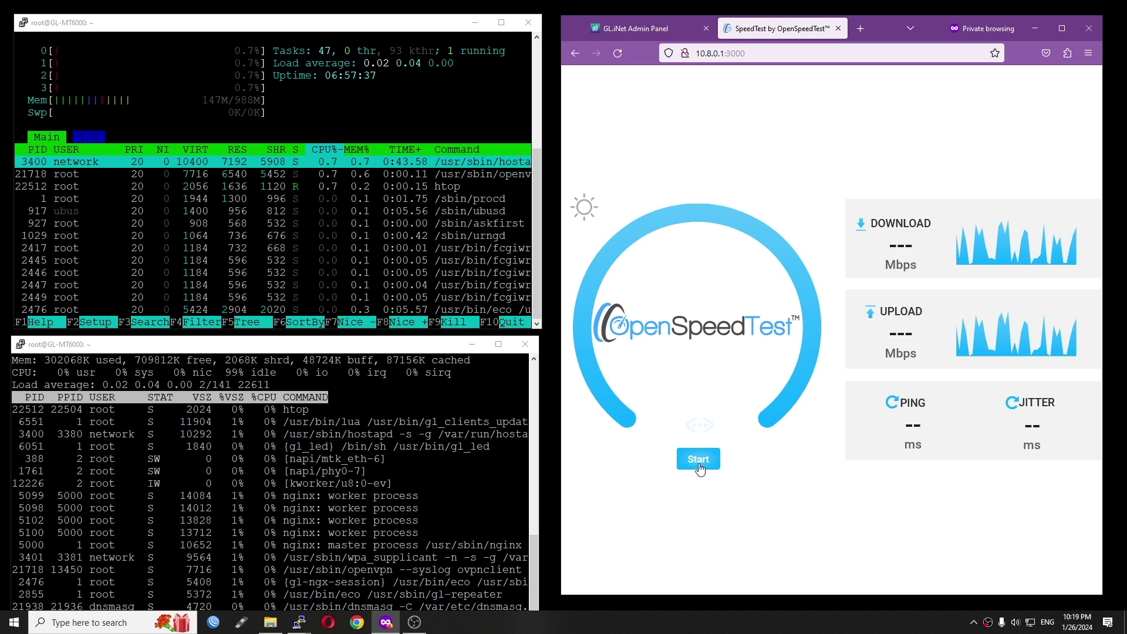
Run OpenSpeedTest over OpenVPN at 10.8.0.1 (191.7 Mbps down, 233.0 up), then reload the page.
left_click(698, 463)
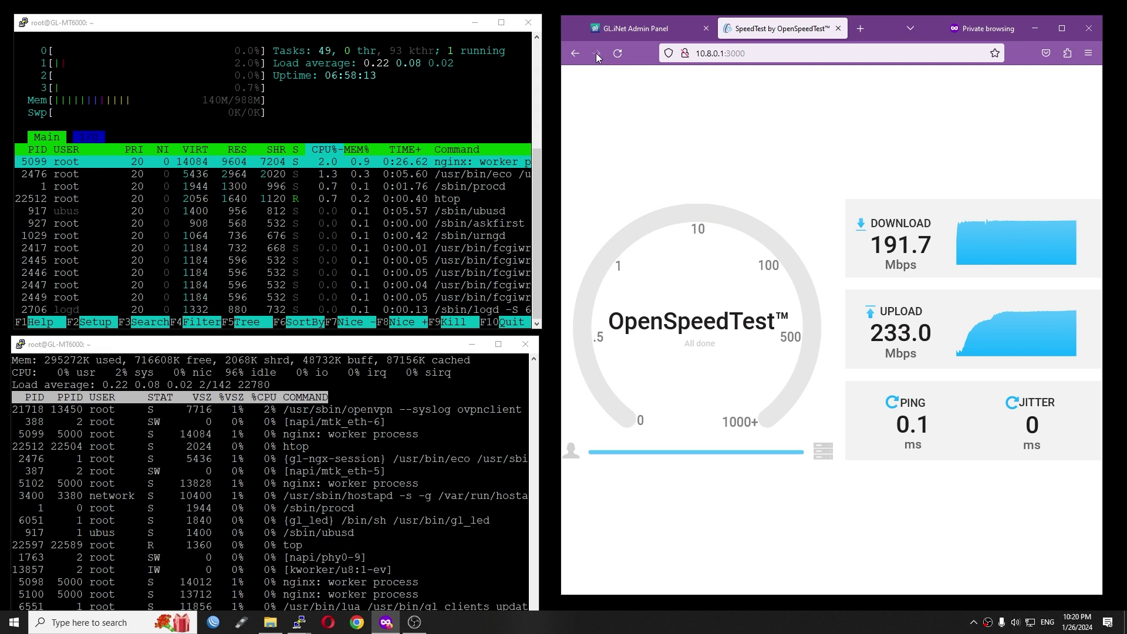
key("F5")
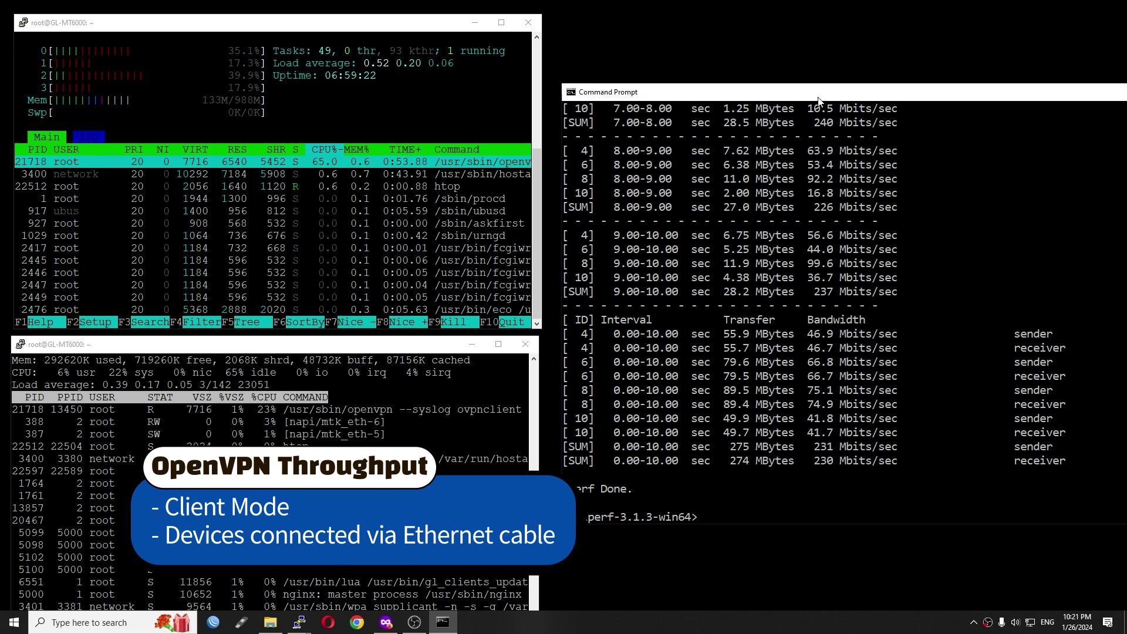
Run iperf3 to 10.8.0.1 with -P4 -R, then single-stream both ways (204/200 Mbits/sec).
type("iperf3.exe -c 10.8.0.1 -P4 -R")
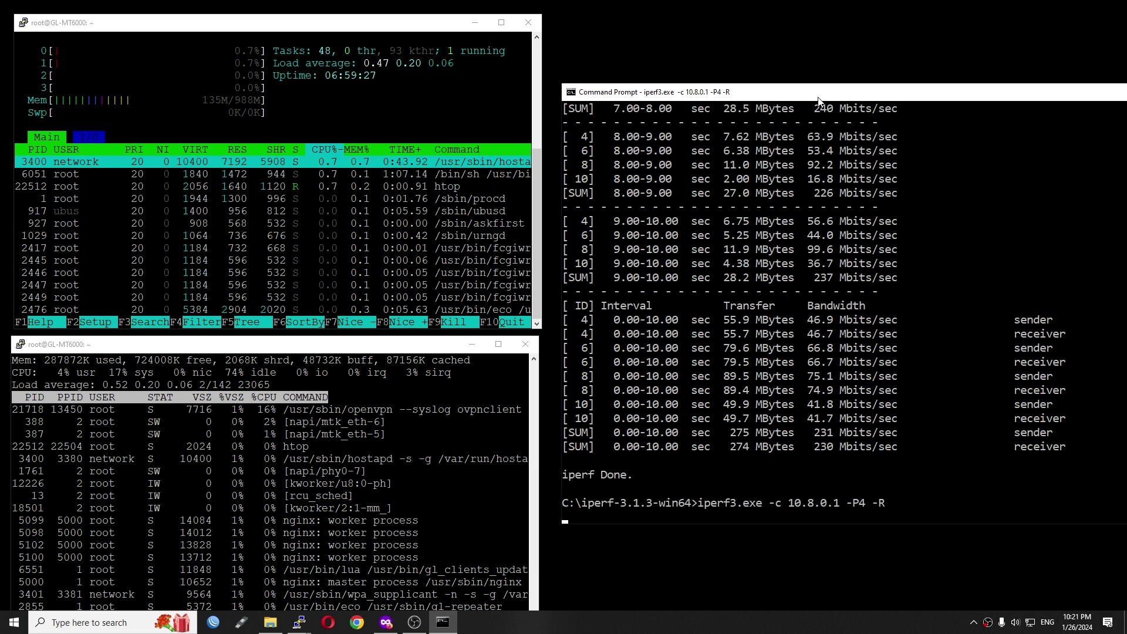
key("Return")
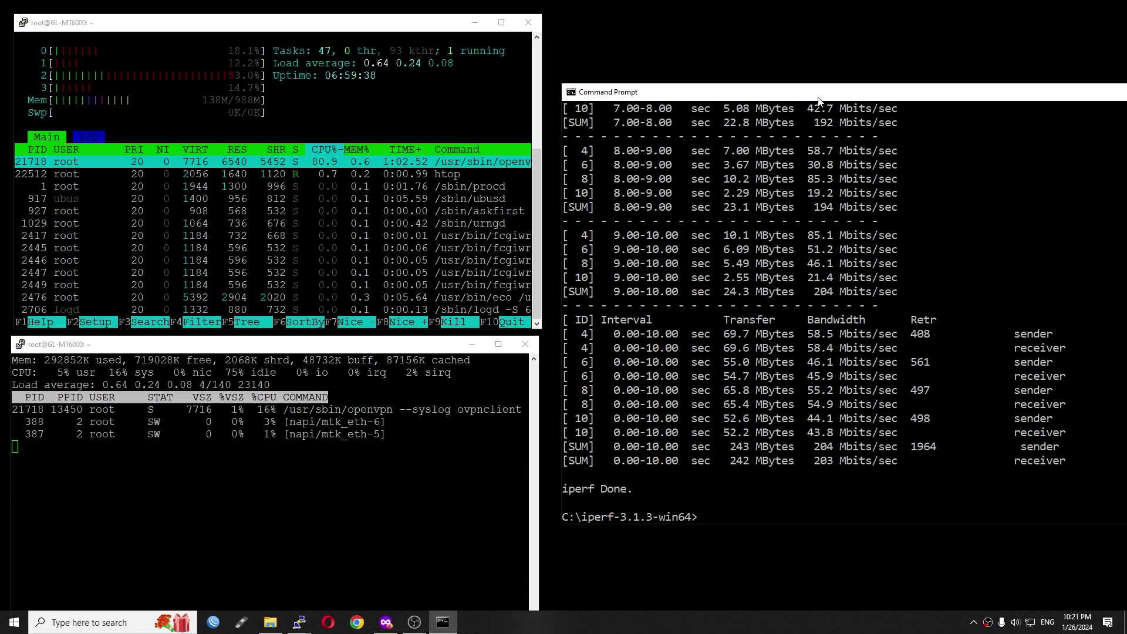
key("Up")
key("Return")
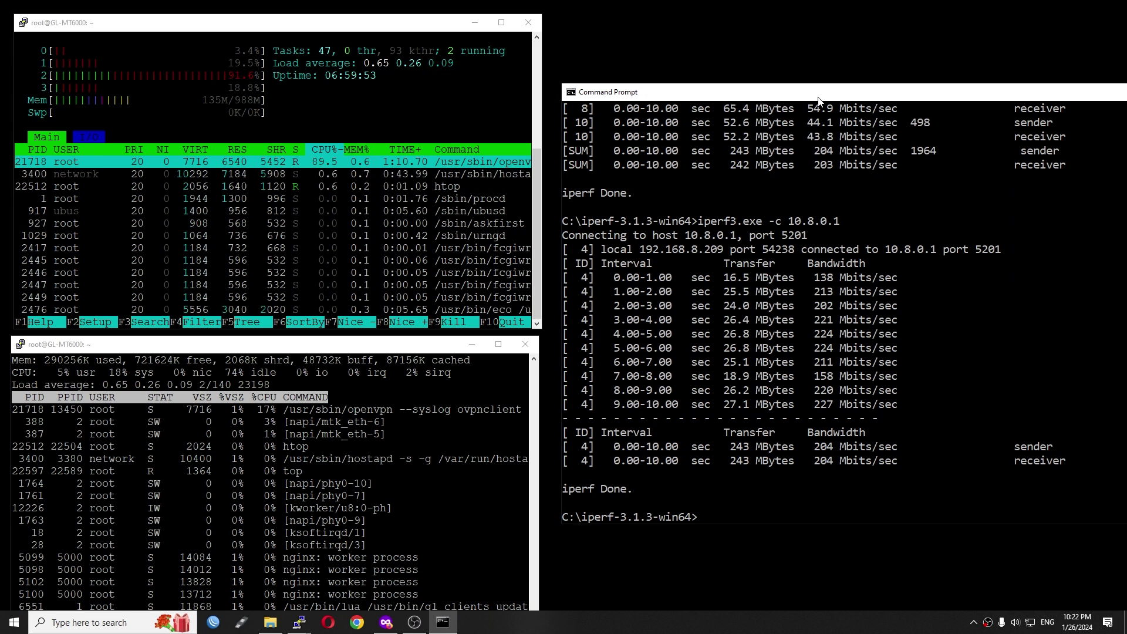
key("Up")
type("-R")
key("Return")
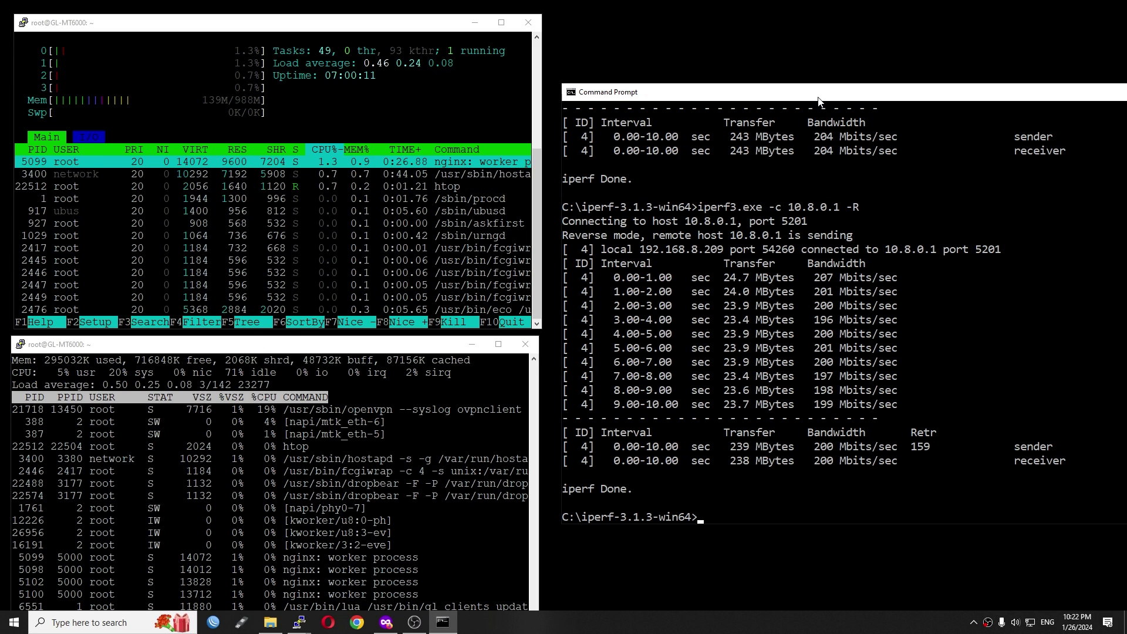
key("alt+Tab")
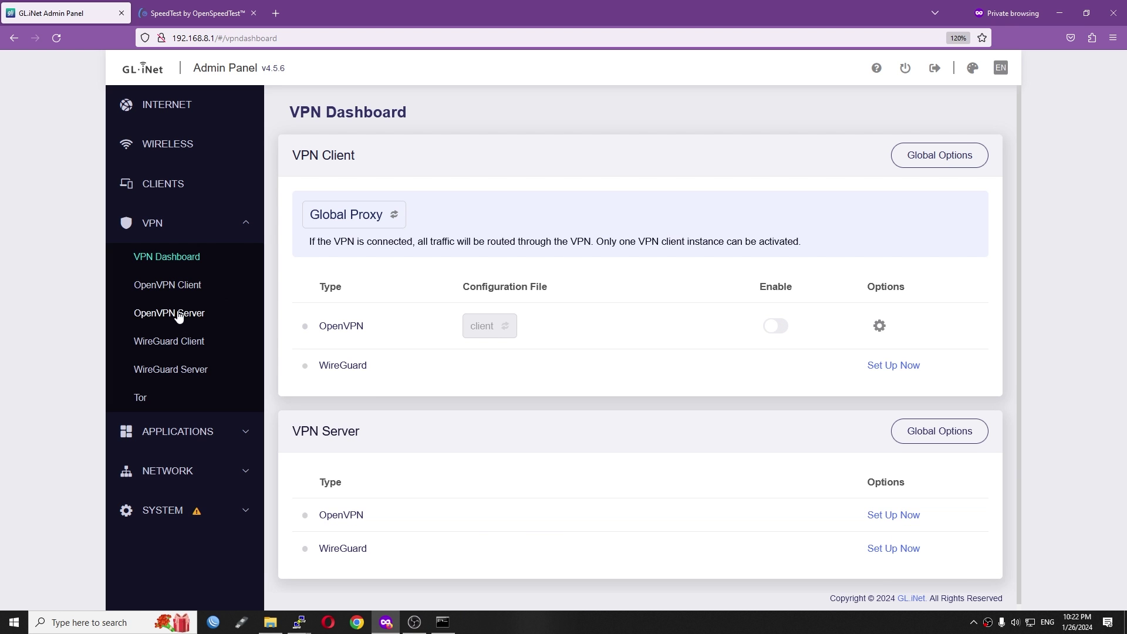
Upload wgclient.conf as the WireGuard client config, prefix the provider group WG_, and apply.
left_click(169, 341)
left_click(400, 495)
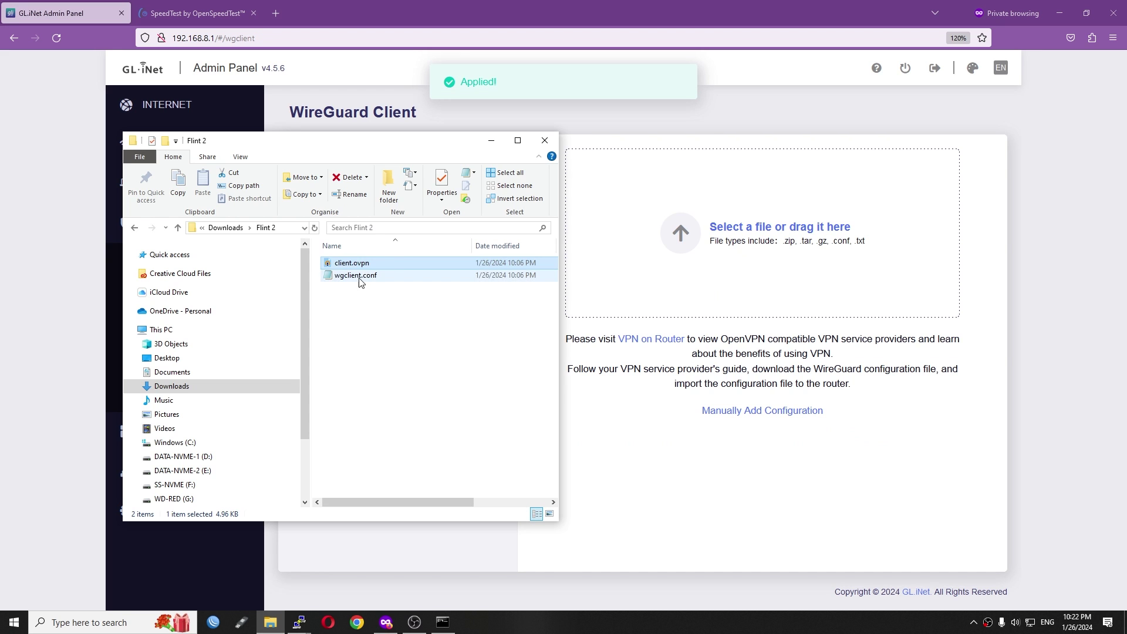
left_click_drag(361, 273, 755, 251)
left_click(377, 320)
double_click(378, 320)
type("WG_")
left_click(762, 386)
Start wgclient and confirm its virtual IP 10.7.0.2/24 on the VPN Dashboard.
left_click(946, 246)
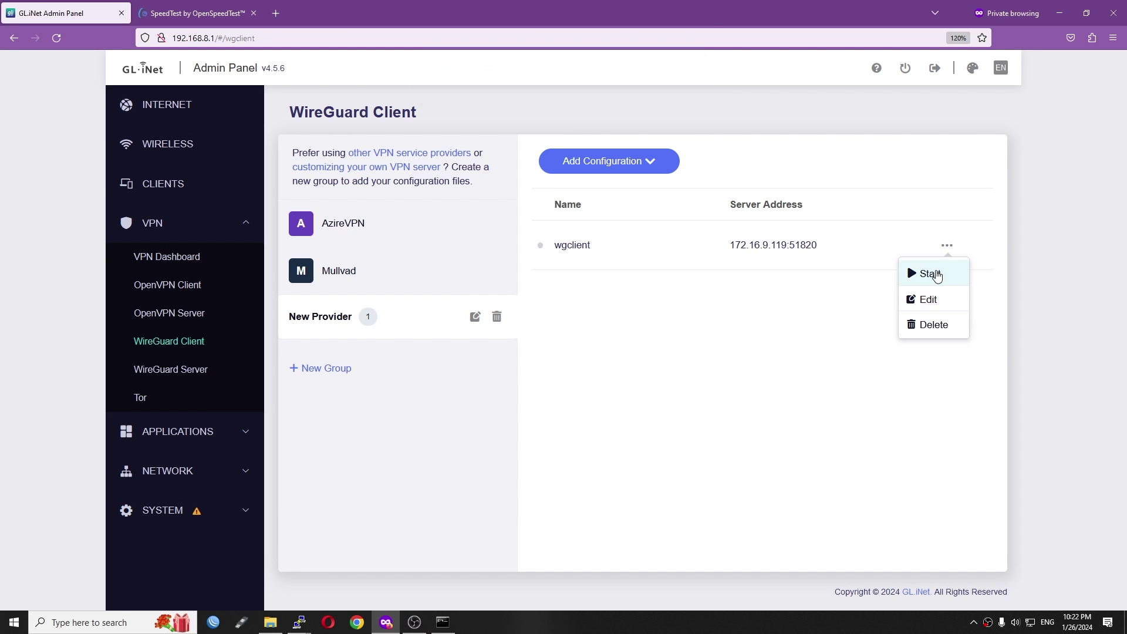
left_click(934, 271)
left_click(158, 259)
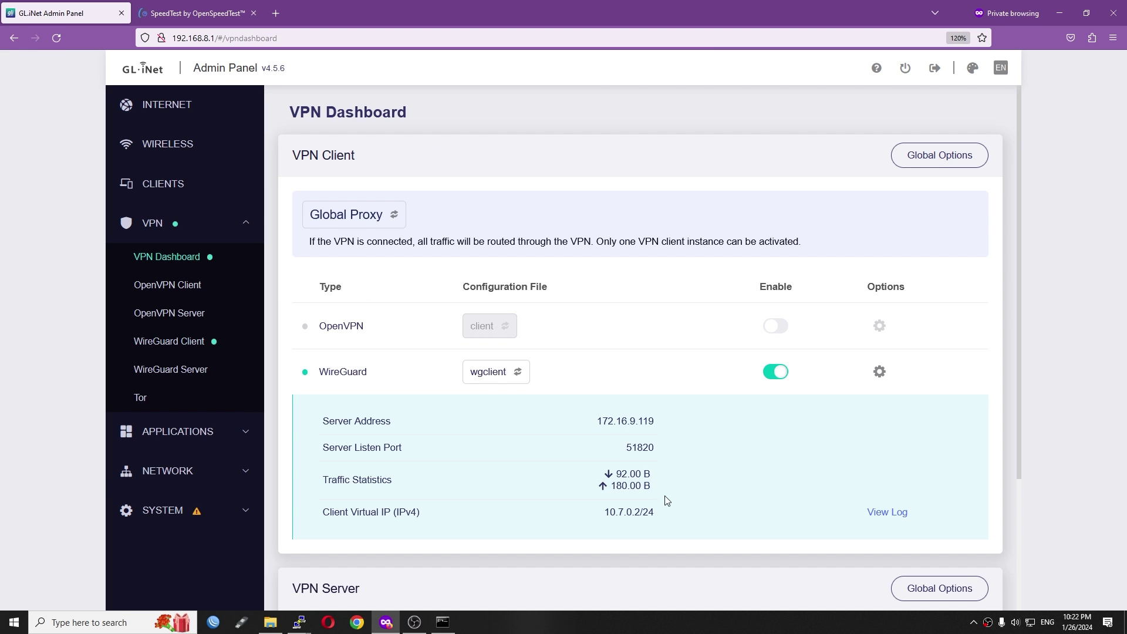
left_click_drag(658, 512, 604, 512)
left_click(673, 532)
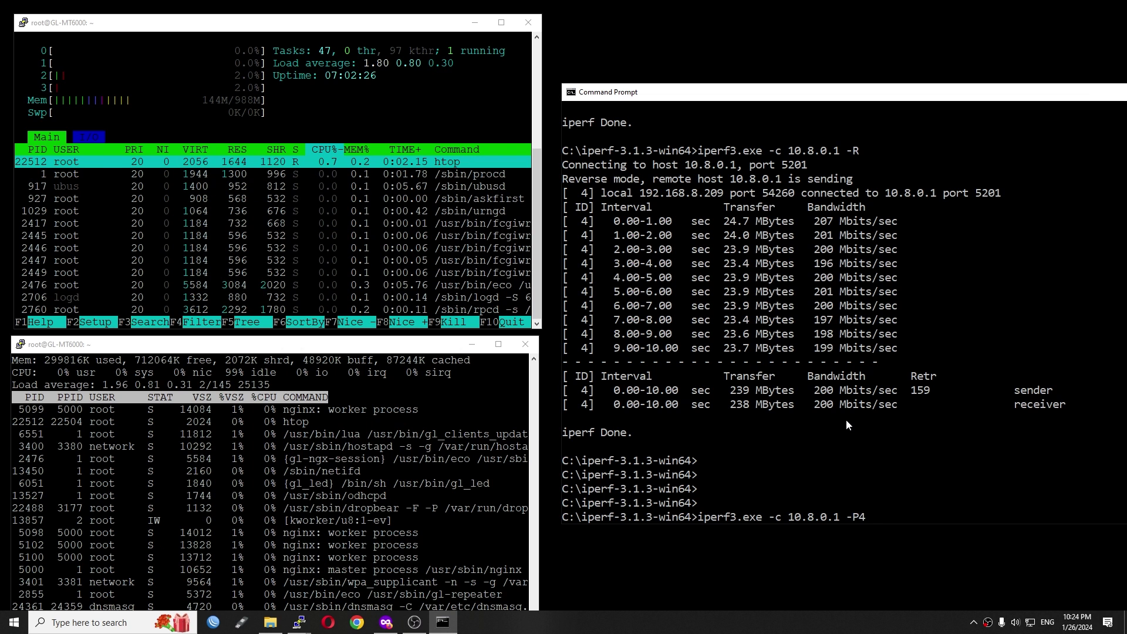
Run the four-stream iperf3 test to 10.8.0.1 over WireGuard, then in reverse with -R (1.01 and 1.07 Gbits/sec).
key("Return")
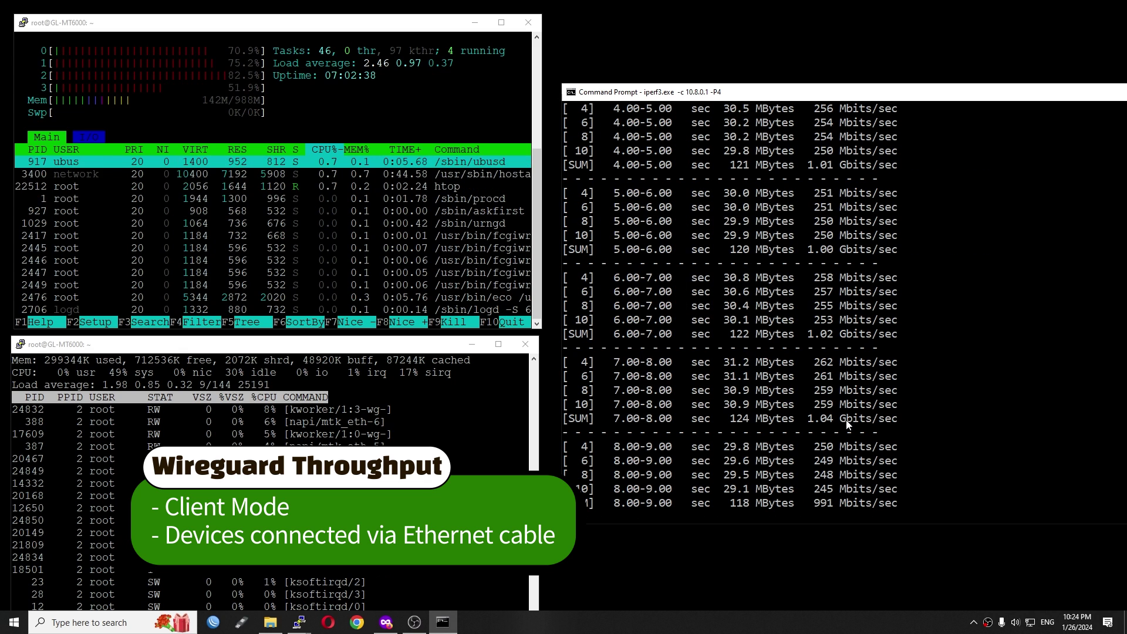
key("Up")
type("-R")
key("Return")
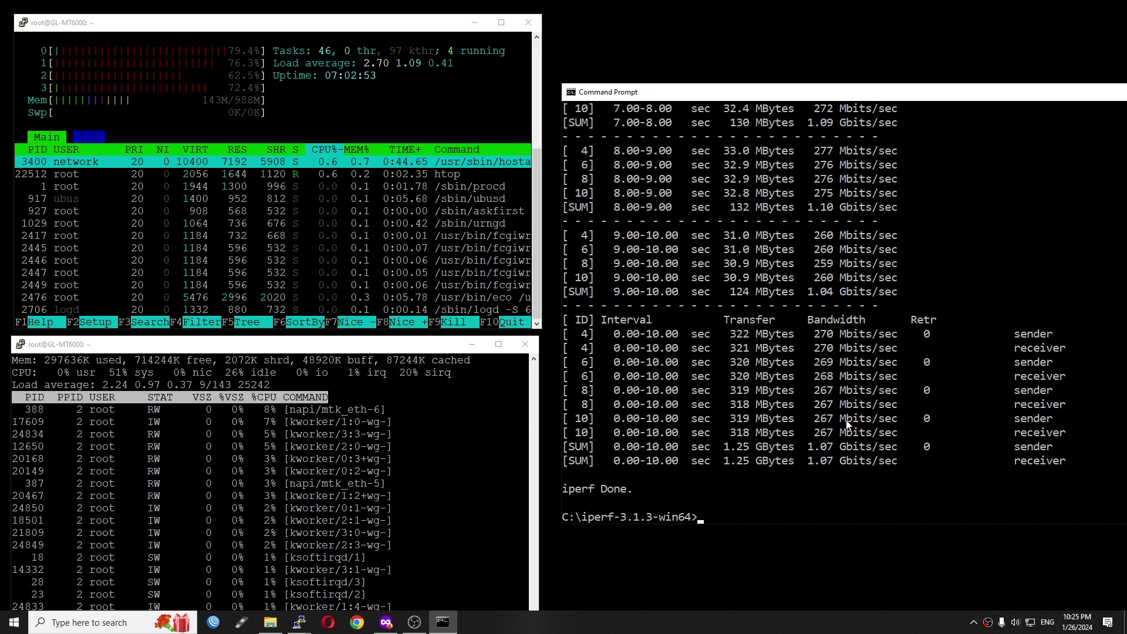
Run the single-stream iperf3 test to 10.8.0.1 (951 Mbits/sec), then again in reverse with -R.
key("Up")
key("Up")
key("Return")
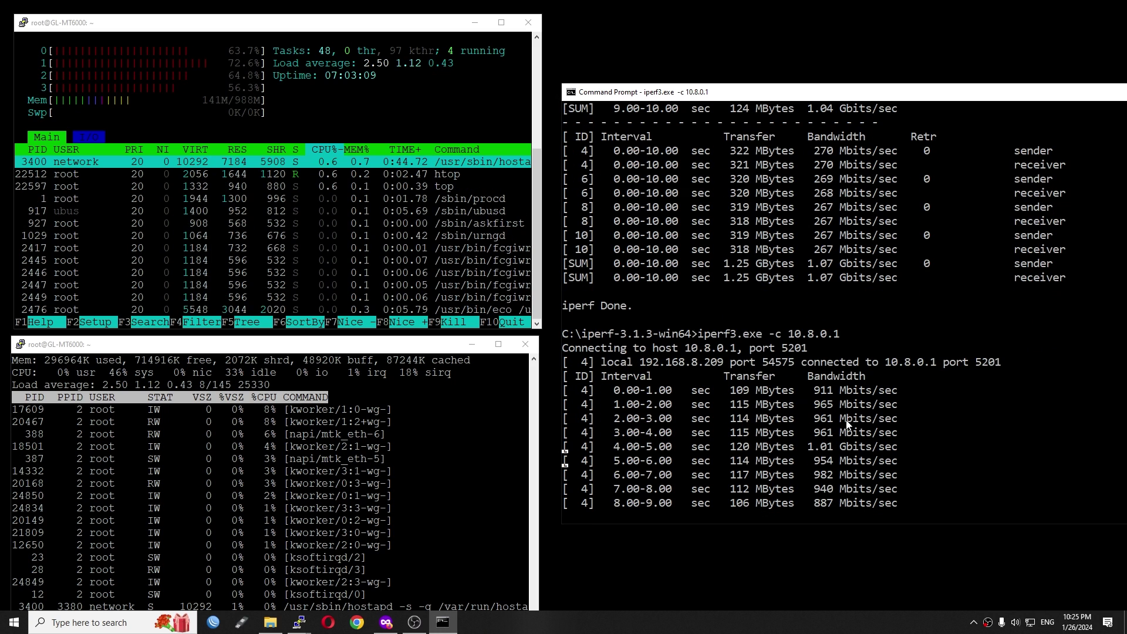
key("Up")
type("-R")
key("Return")
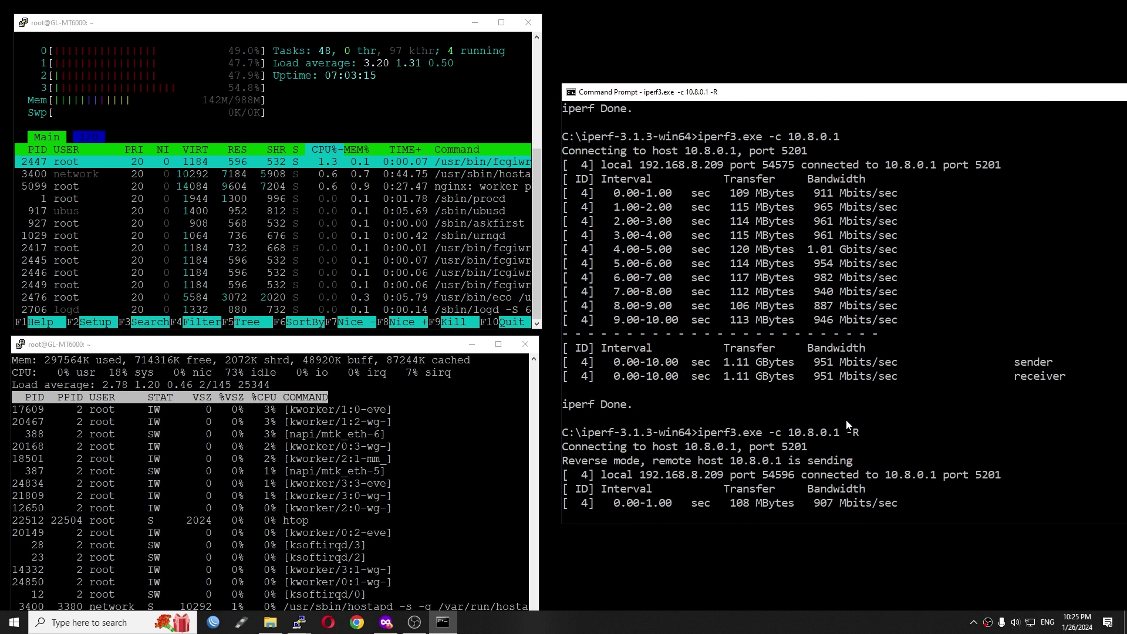